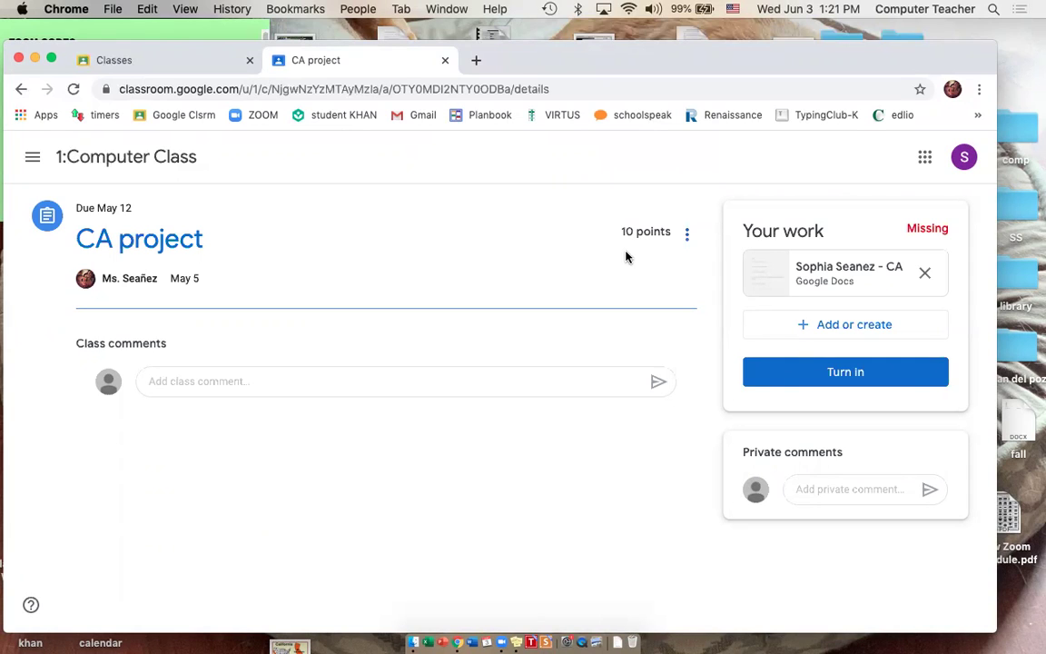
Step: From the 1:Computer Class Classwork list, open the worksheet document attached to the CA project assignment
click(131, 159)
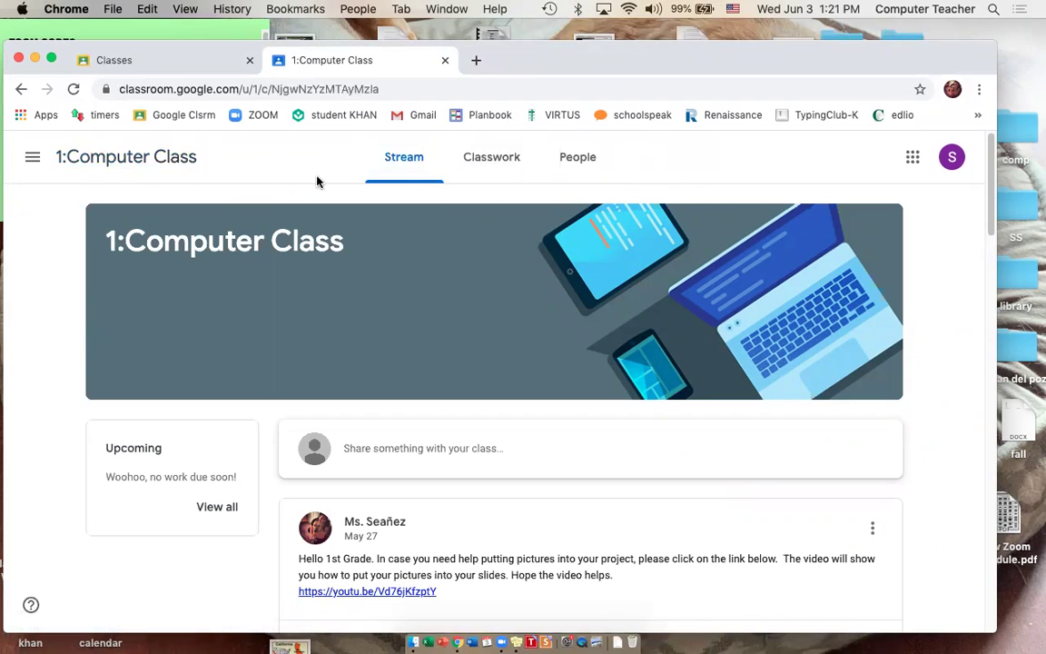
click(497, 165)
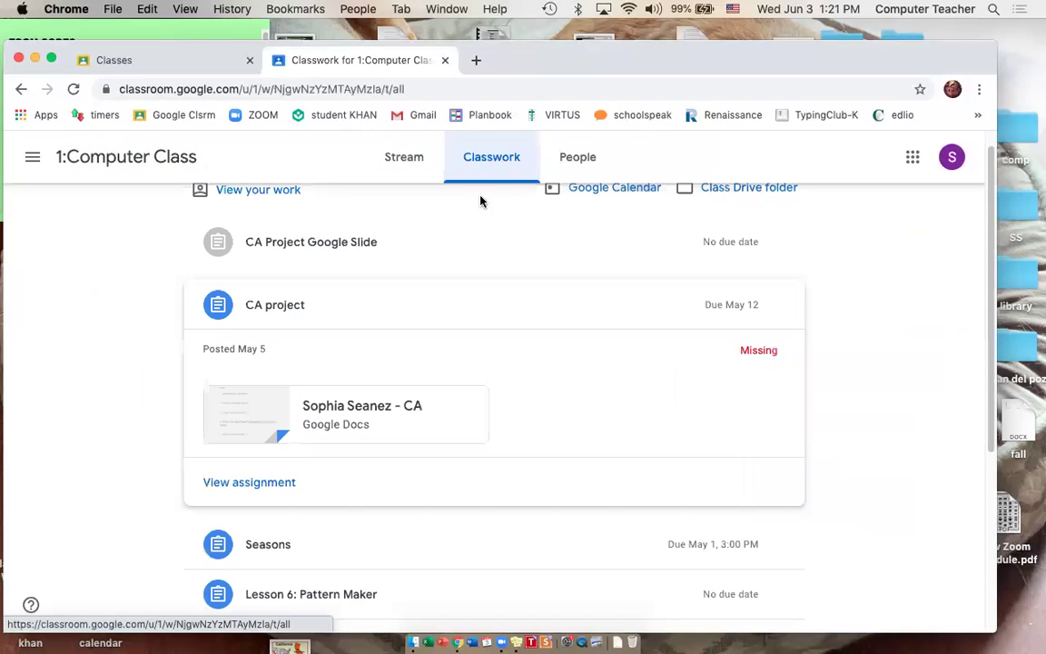
click(287, 311)
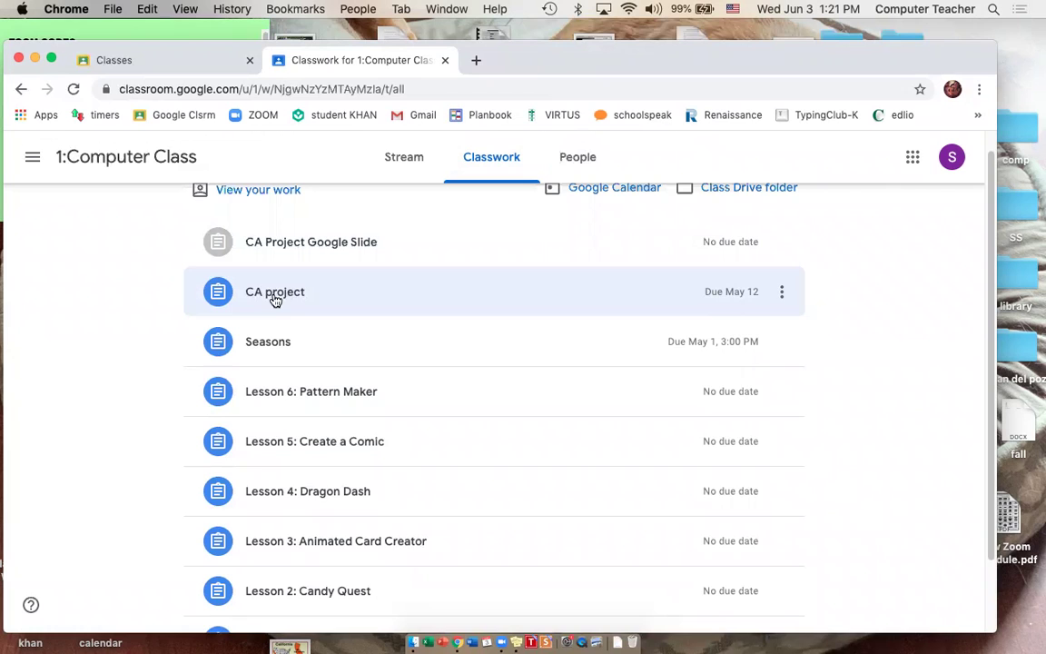
click(277, 299)
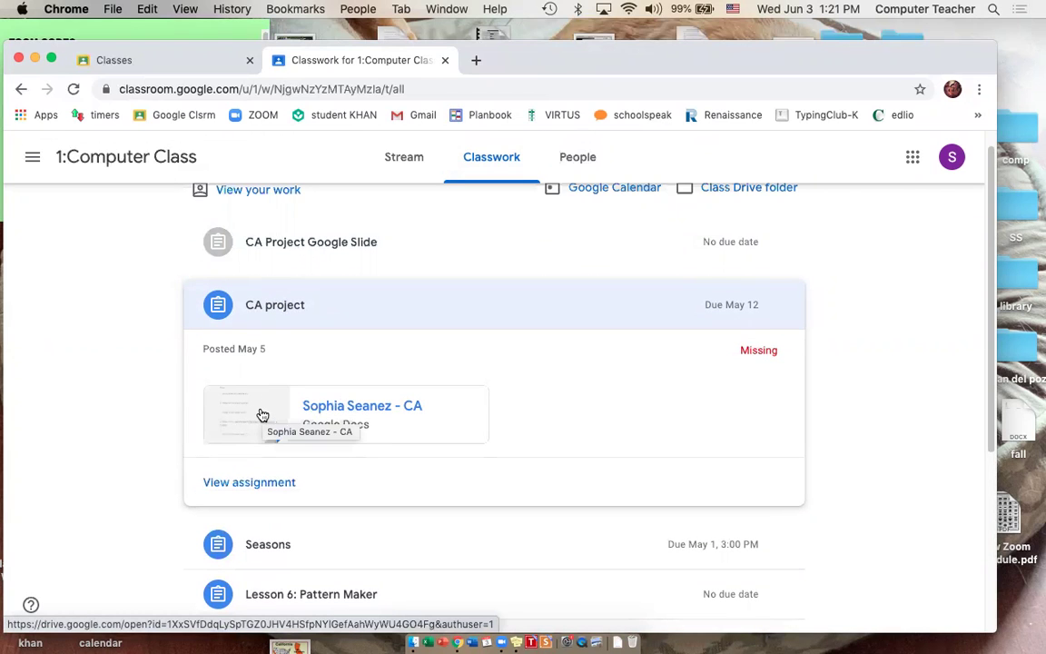
click(261, 415)
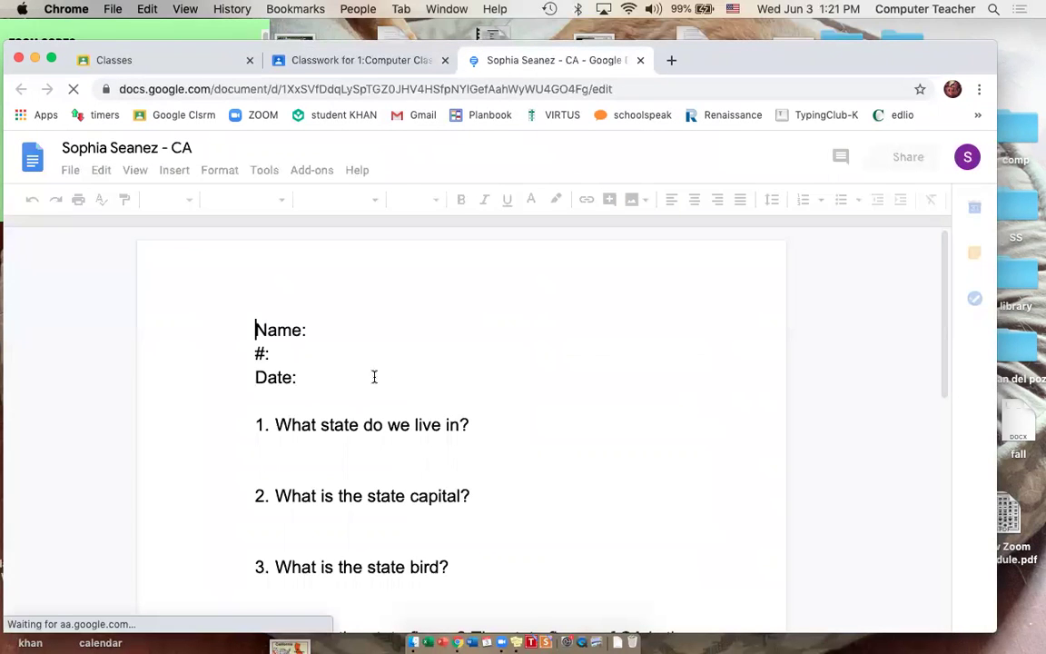
Step: Narrow the Docs worksheet window and shift it to the right so the desktop shows beside it
scroll(422, 400, down, 3)
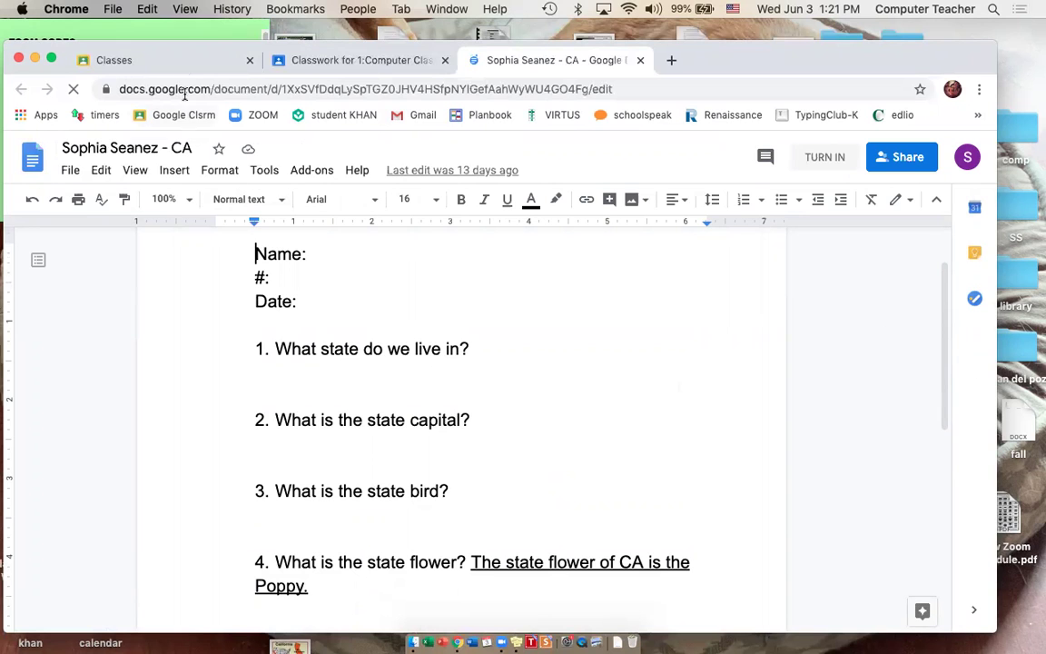
drag(7, 271, 486, 306)
drag(994, 58, 1028, 62)
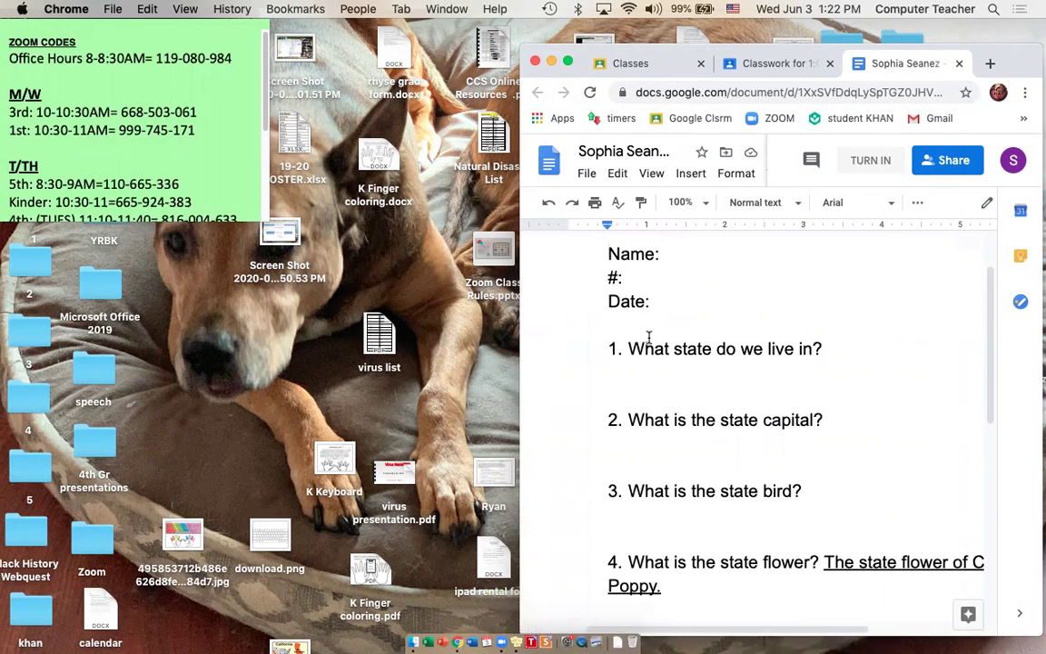
Step: Open Google Classroom in a new browser window and switch to the second signed-in account
key(super+n)
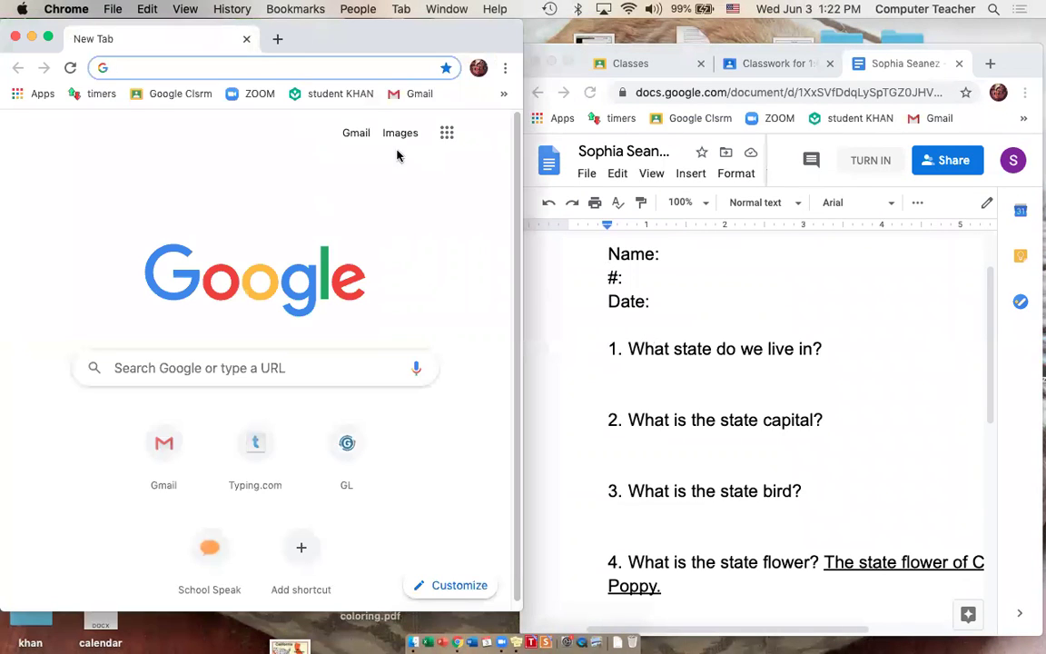
click(155, 102)
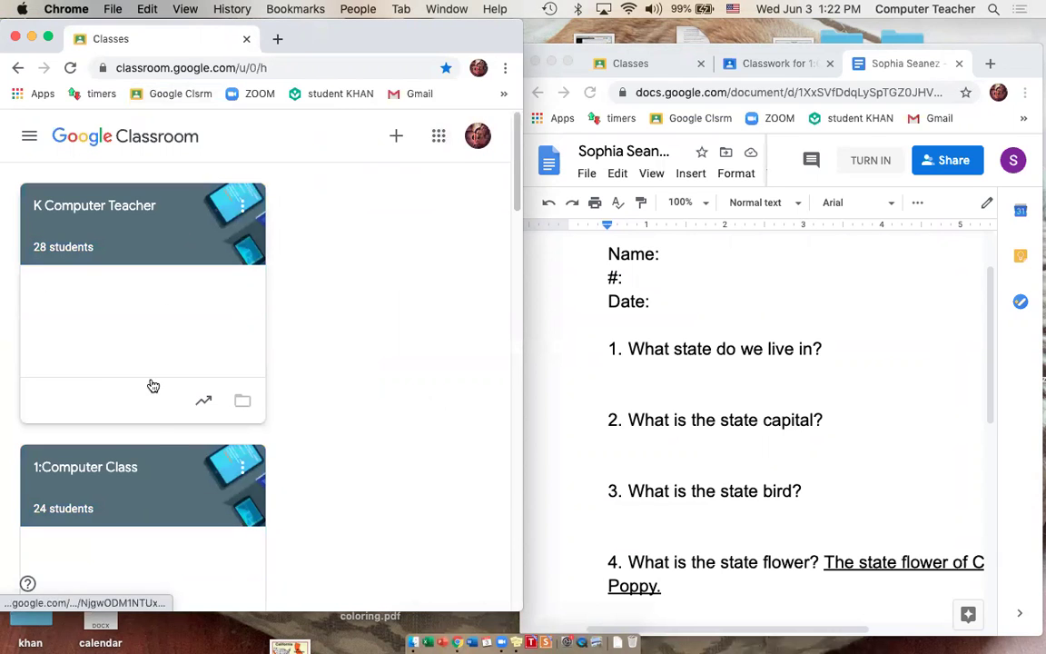
click(477, 135)
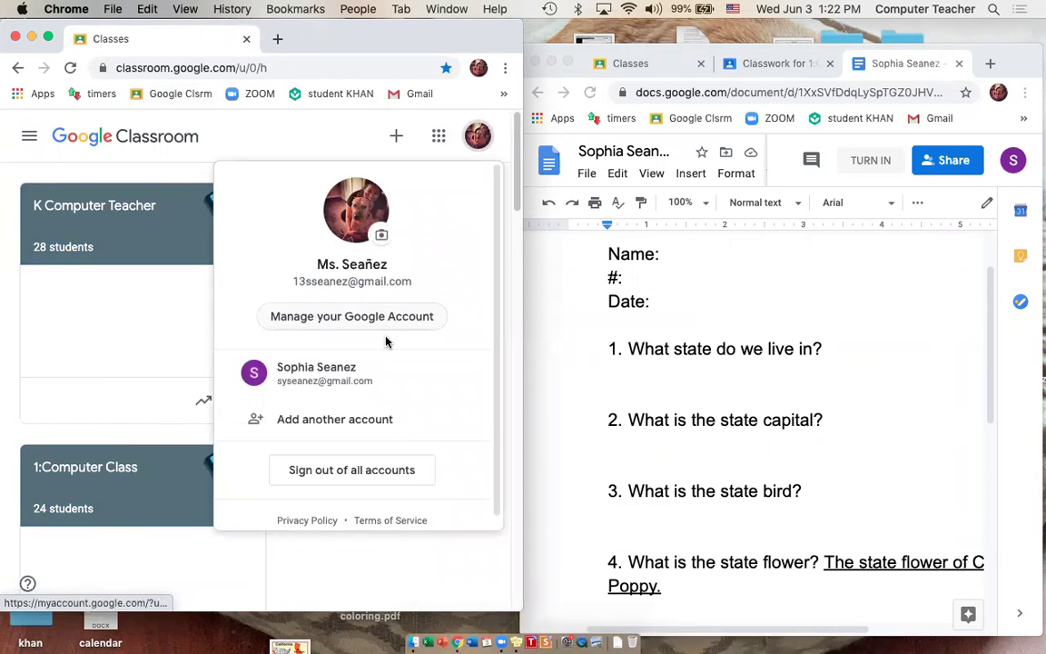
click(364, 376)
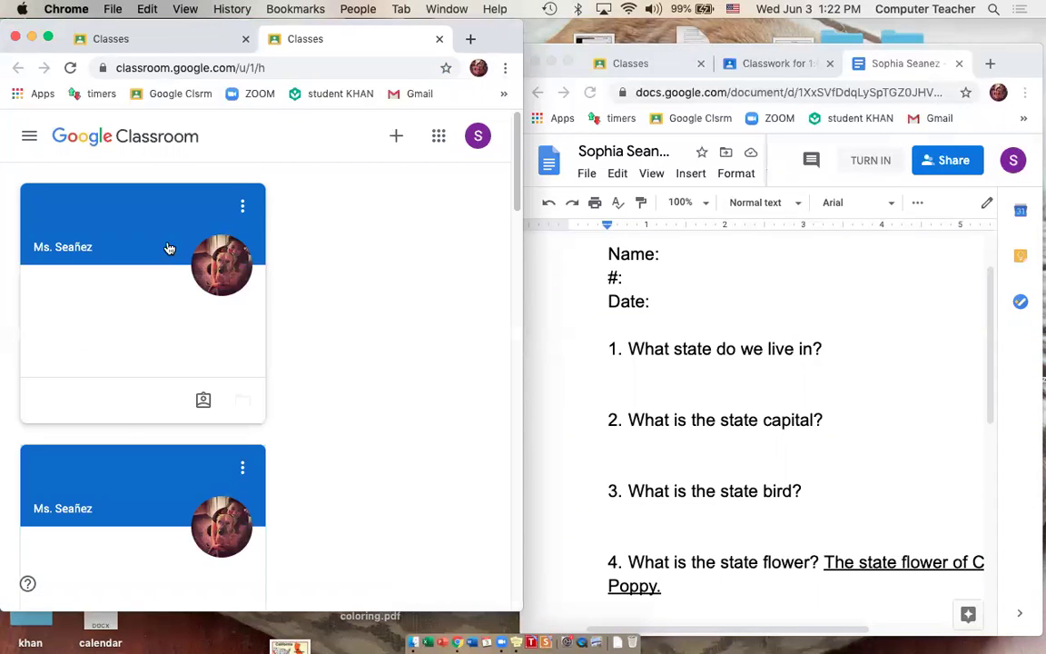
Step: In 1:Computer Class Classwork, expand CA Project Google Slide and open its attached slides
scroll(100, 455, down, 4)
click(83, 436)
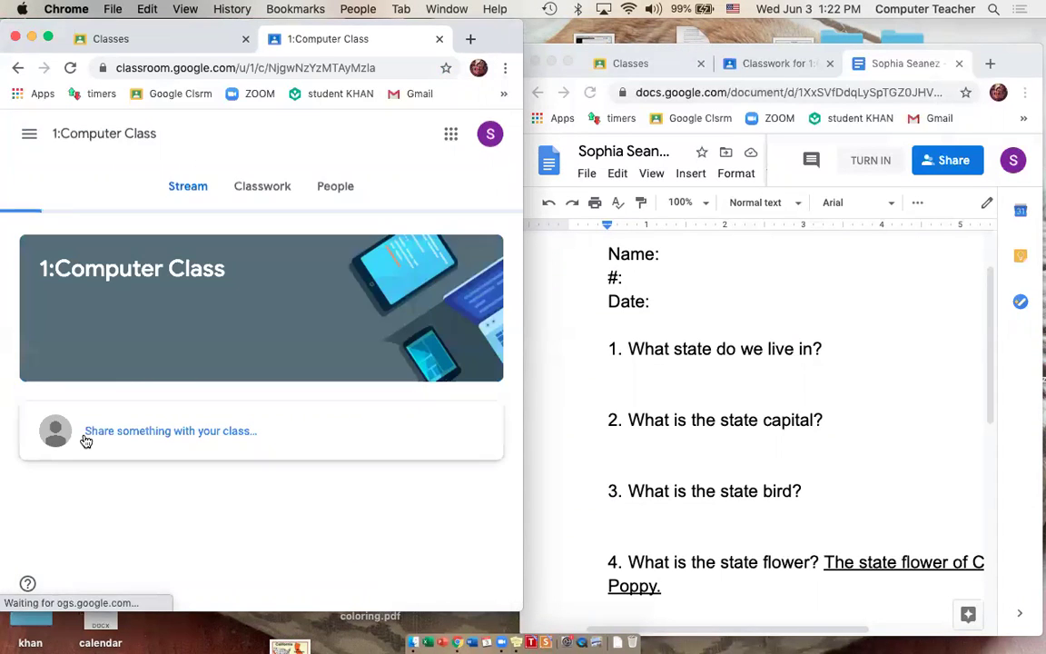
click(276, 191)
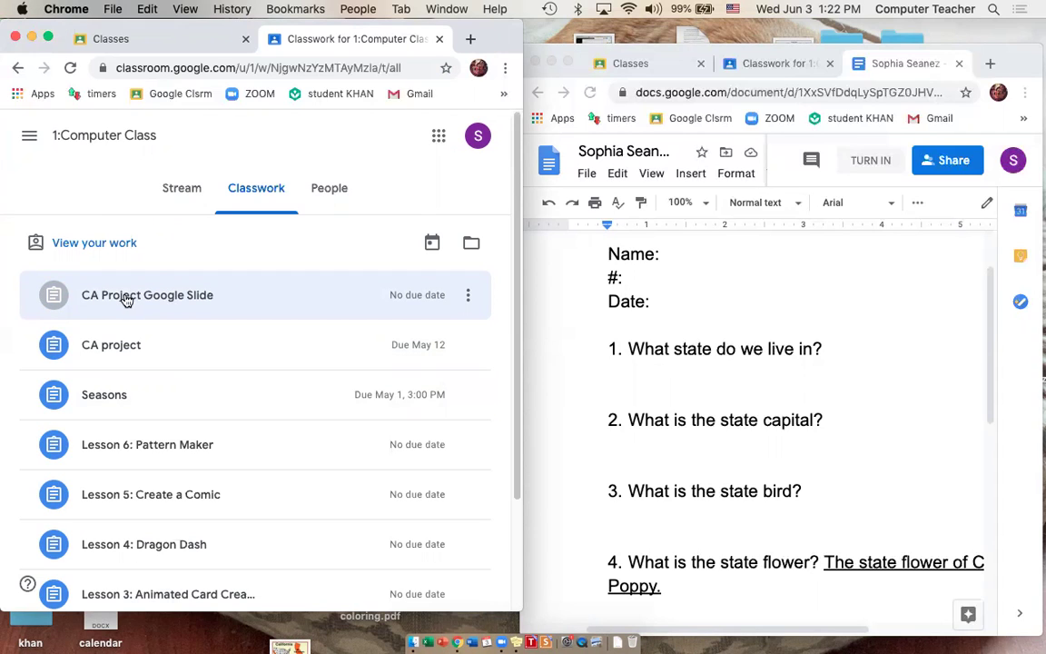
click(127, 300)
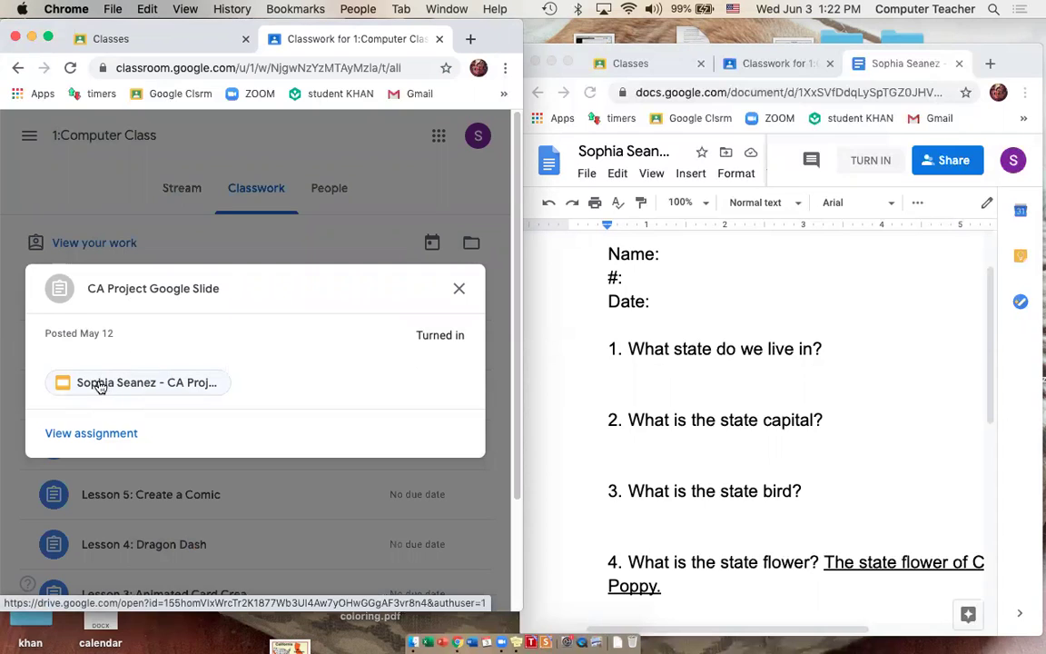
click(100, 386)
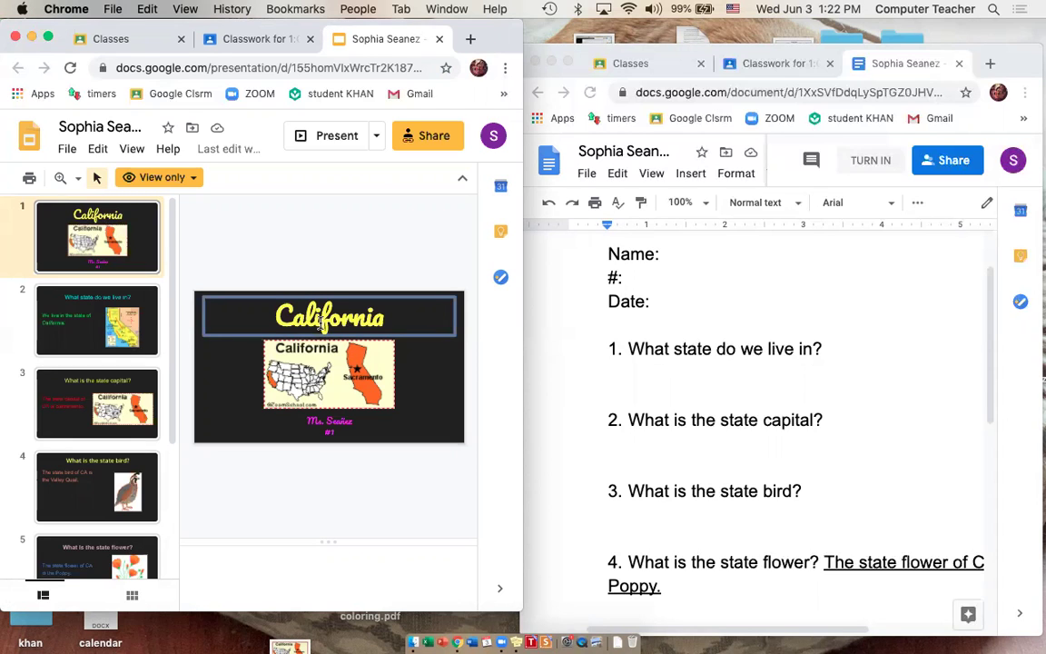
Step: Widen the Slides window and reopen the California deck under the default account
drag(523, 374, 705, 366)
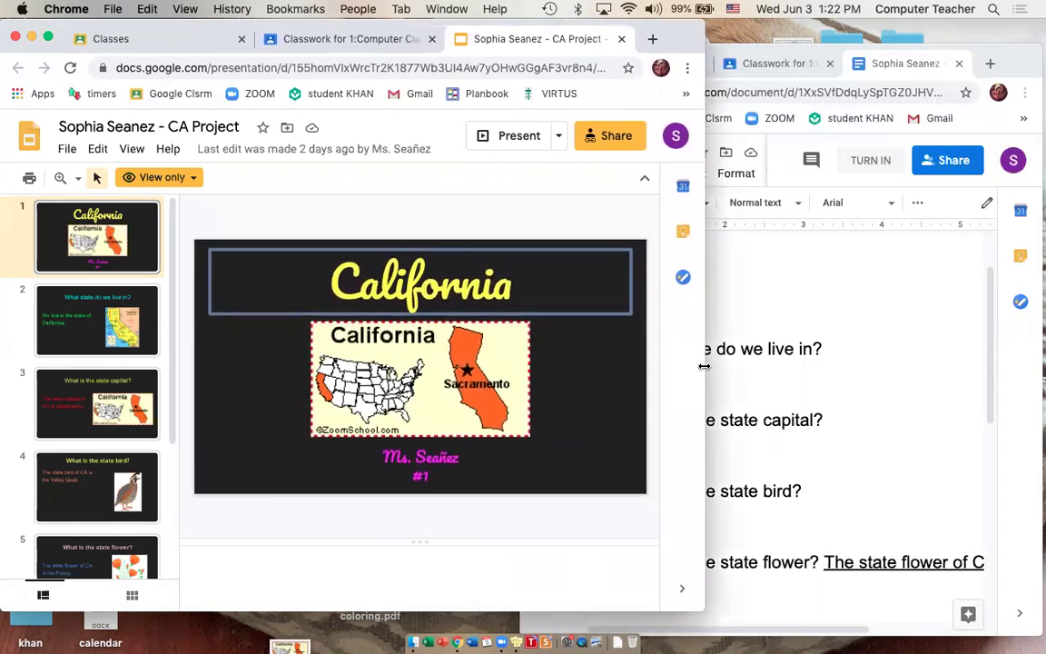
click(197, 177)
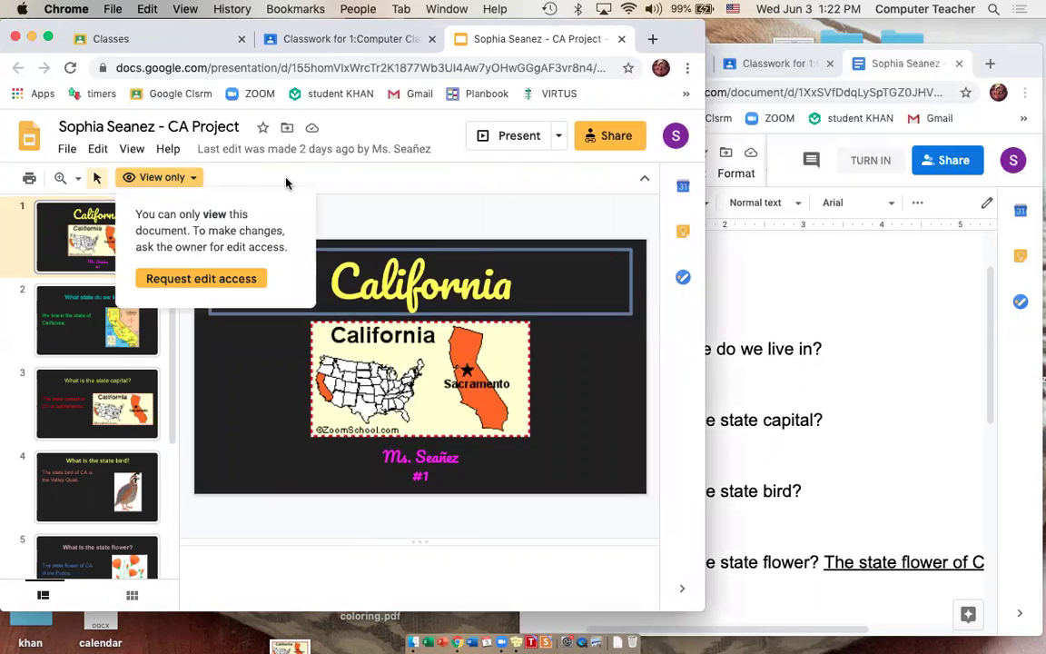
click(676, 135)
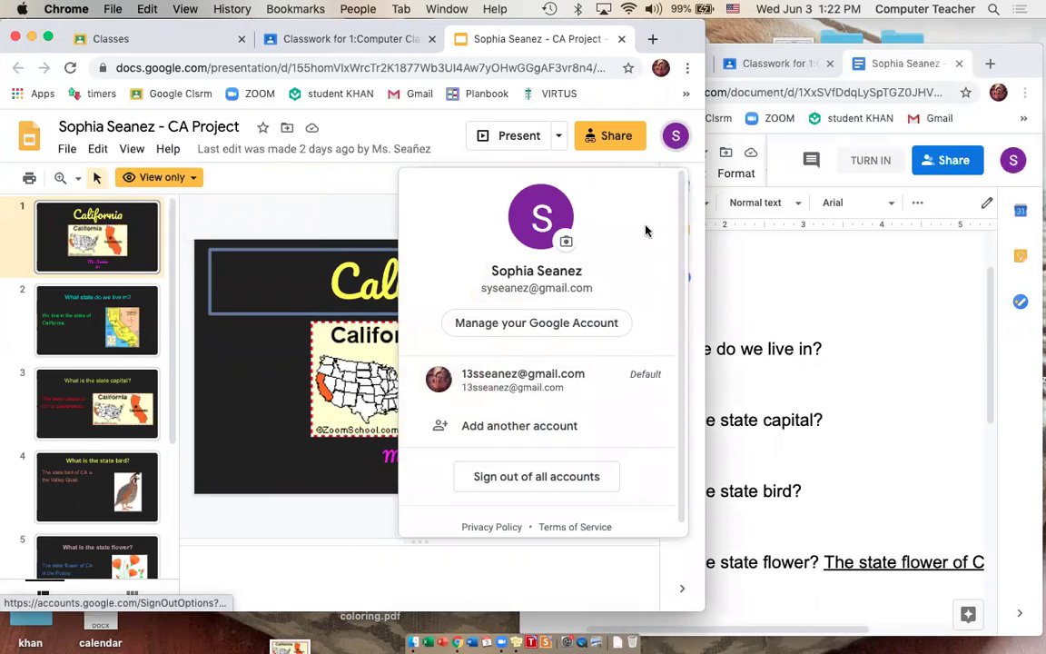
click(570, 375)
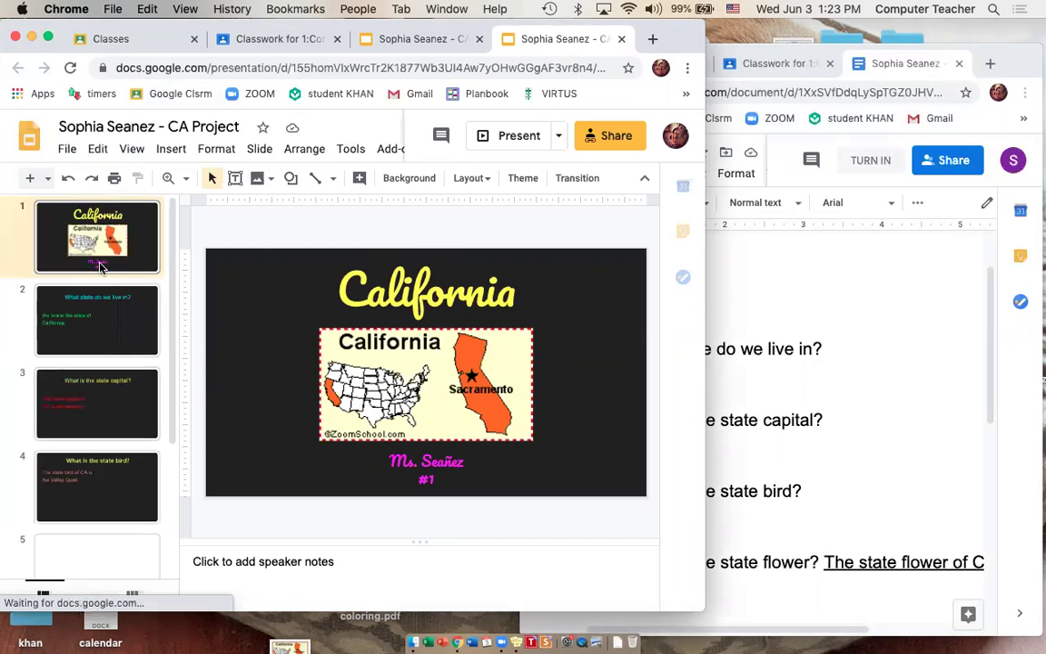
Step: Inspect the California title box and the name-and-number subtitle box on the first slide
scroll(111, 437, down, 3)
scroll(112, 439, up, 3)
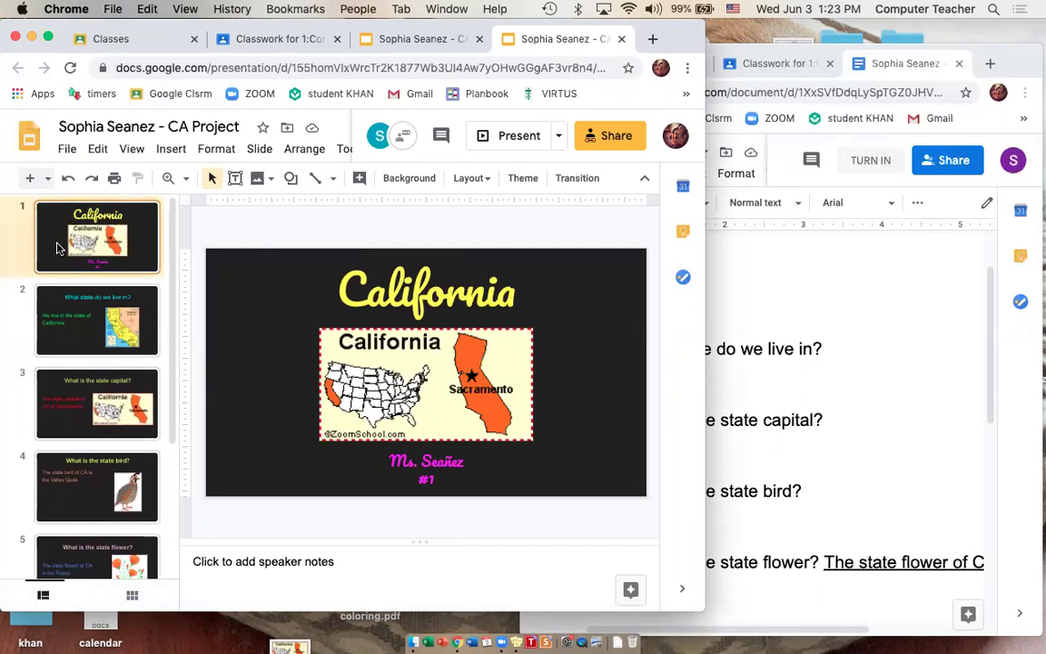
click(435, 297)
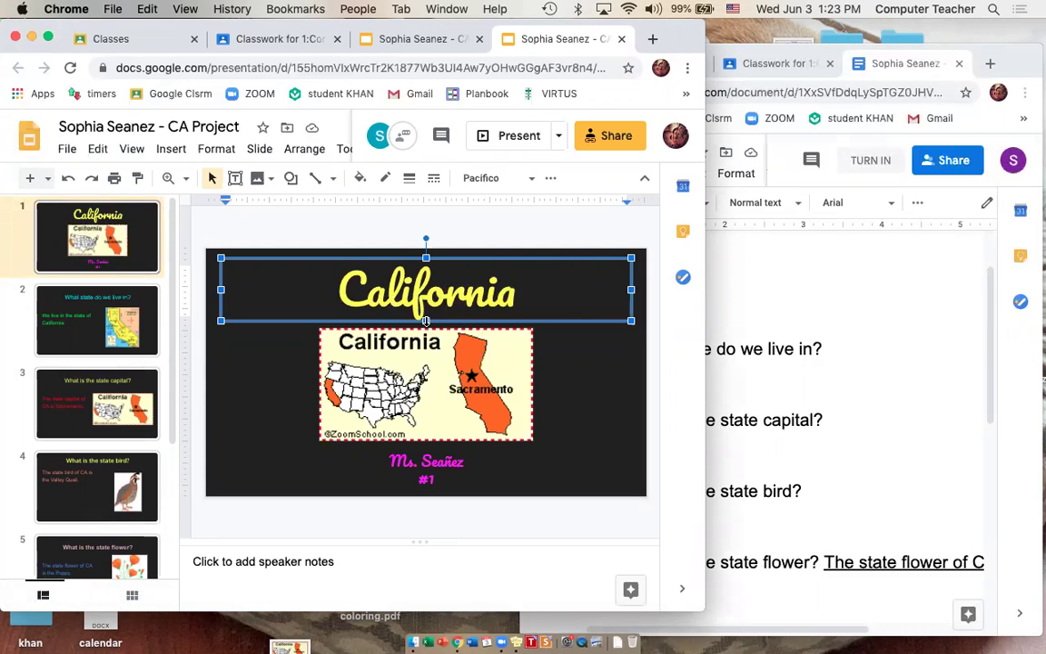
mouse_move(426, 322)
mouse_down()
mouse_move(426, 338)
mouse_move(426, 323)
mouse_up()
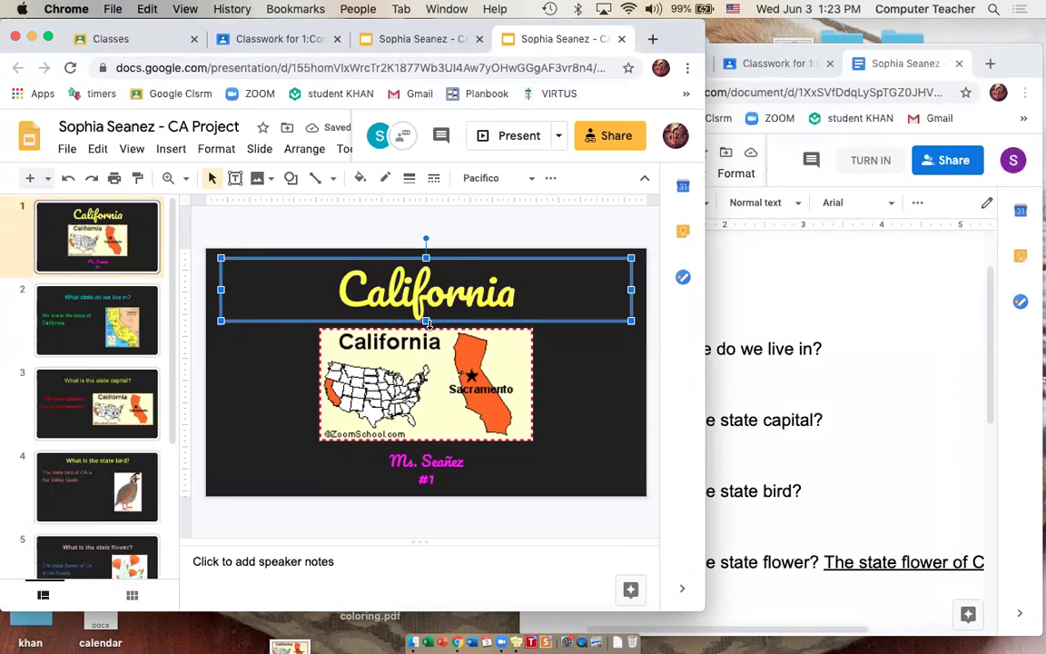
click(438, 472)
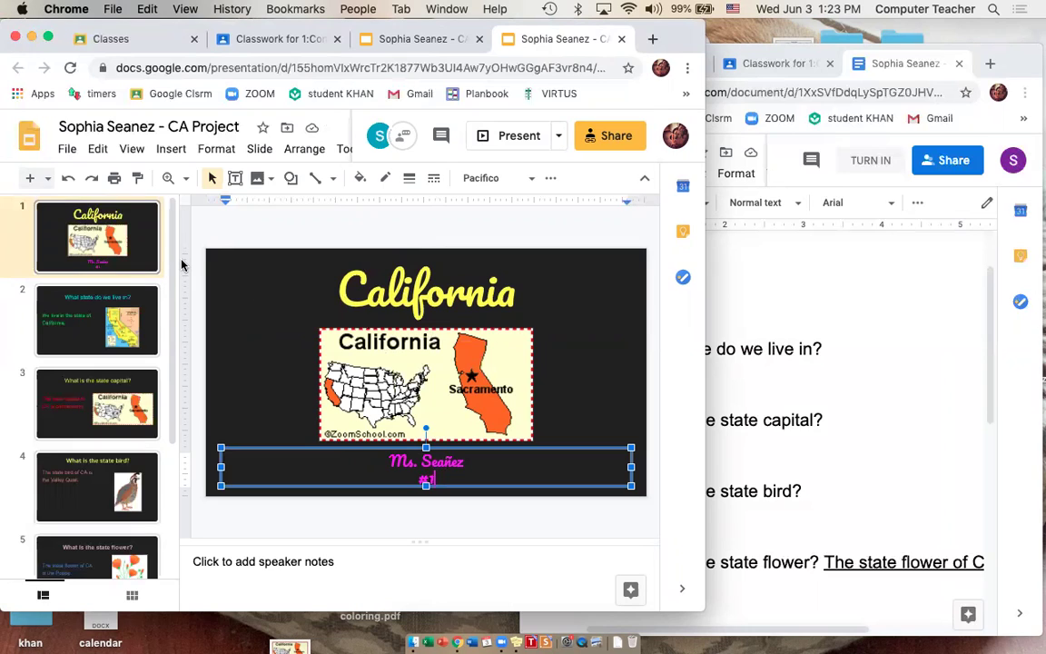
click(67, 149)
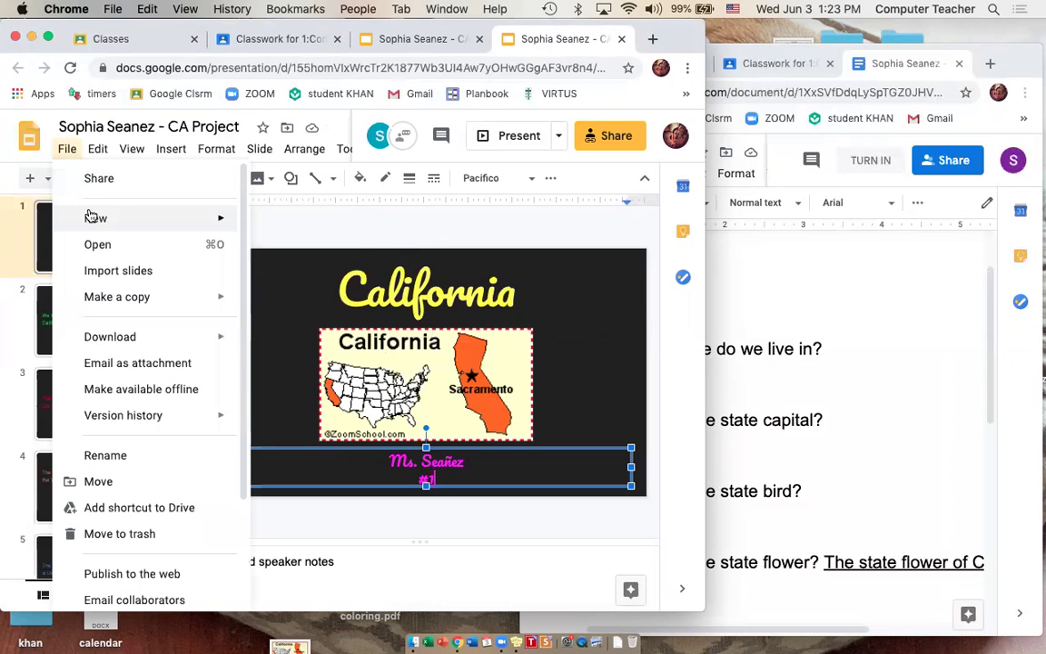
Step: Create a new blank presentation, apply the Simple Dark theme and close the themes panel
mouse_move(92, 216)
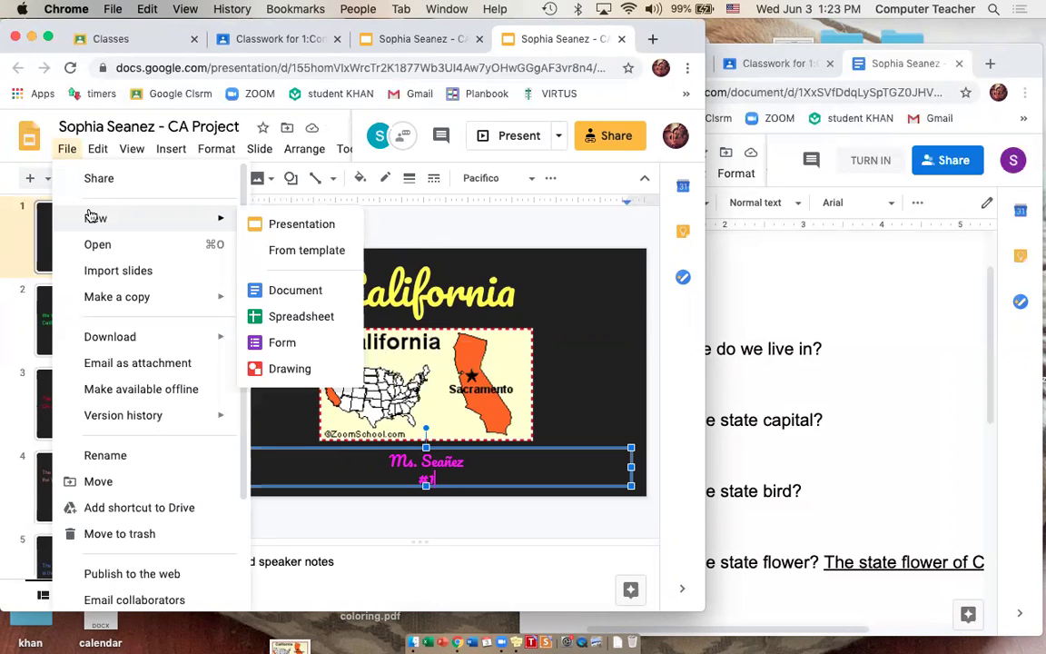
click(272, 225)
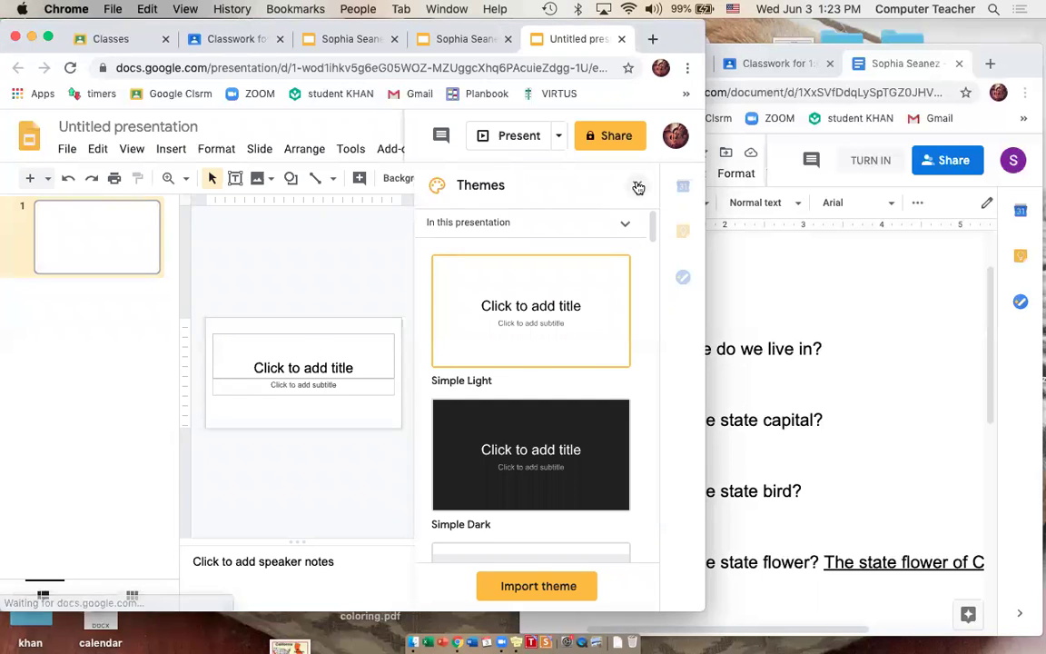
click(638, 186)
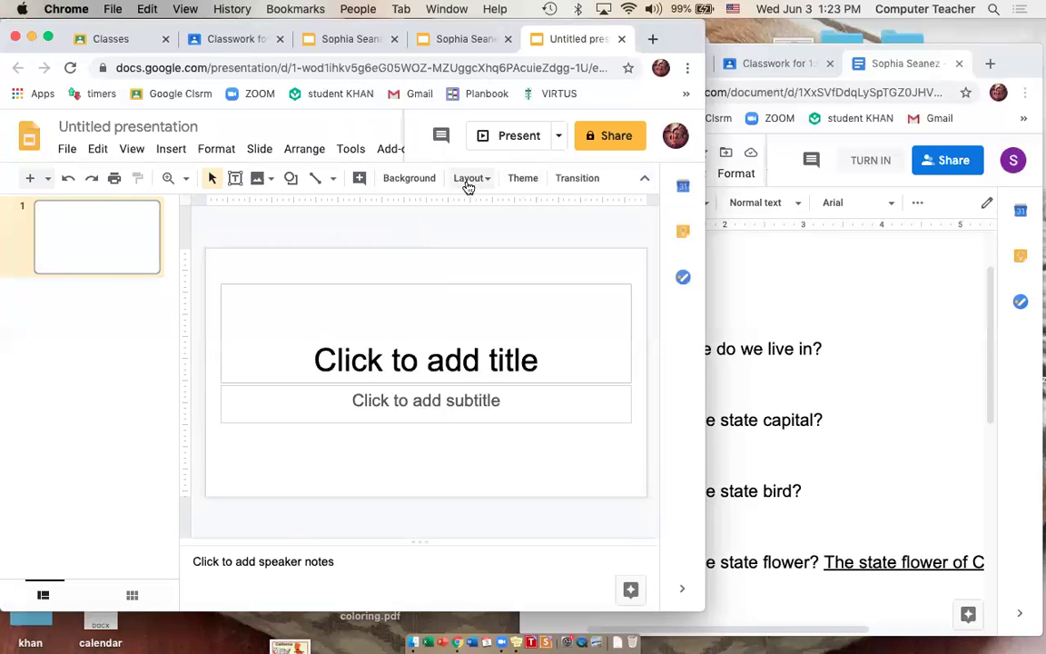
click(518, 181)
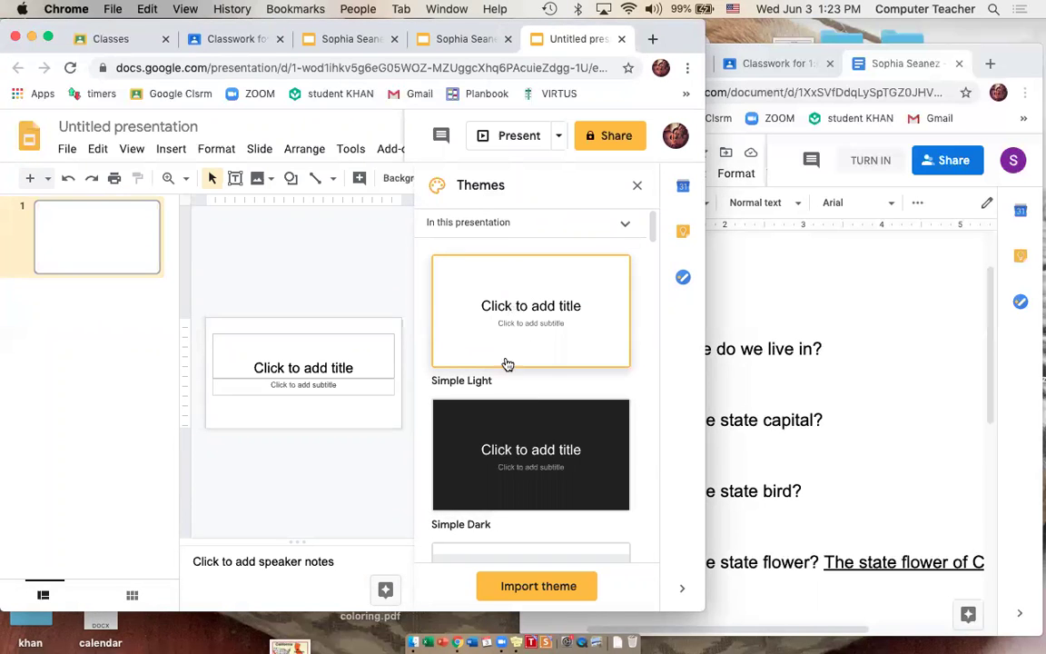
scroll(502, 424, down, 3)
click(509, 312)
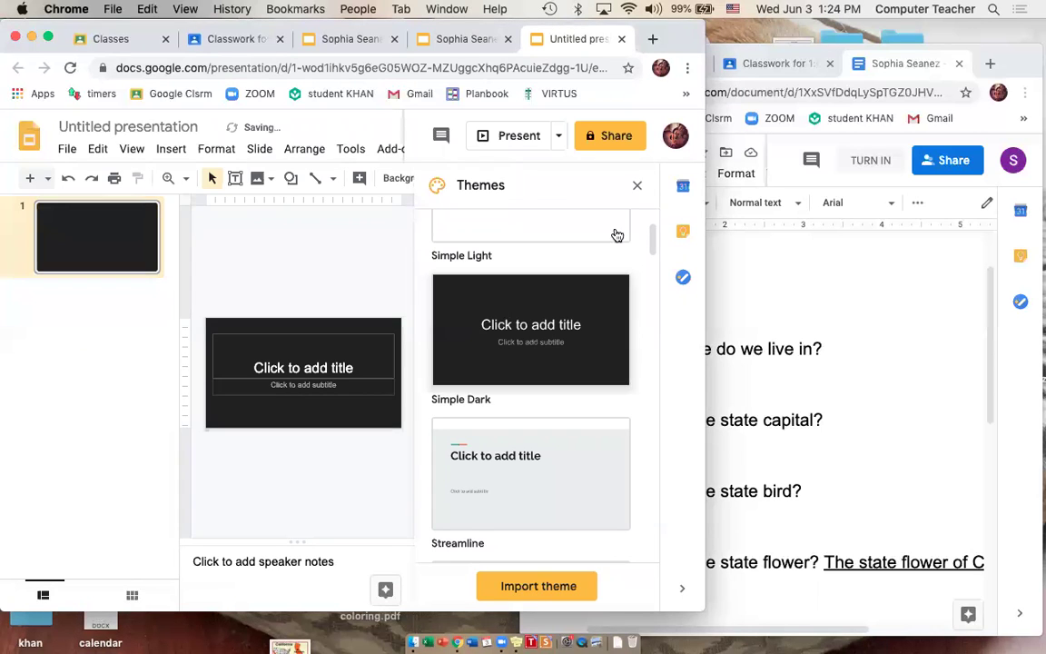
click(640, 188)
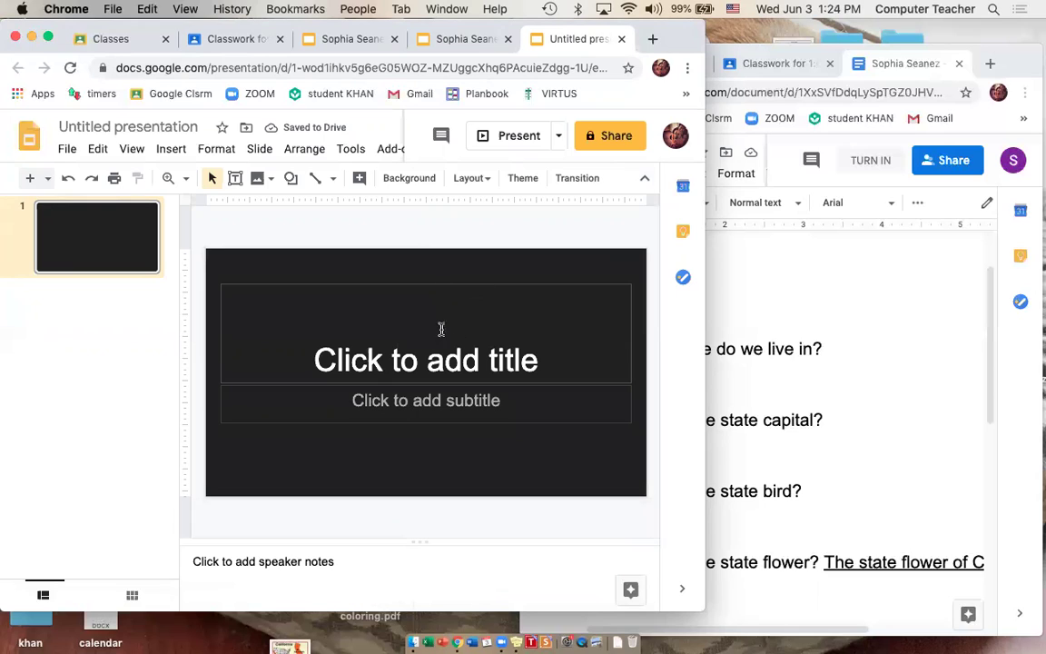
Step: Enter 'California' as the title in bold, centred, magenta text at font size 70
click(413, 356)
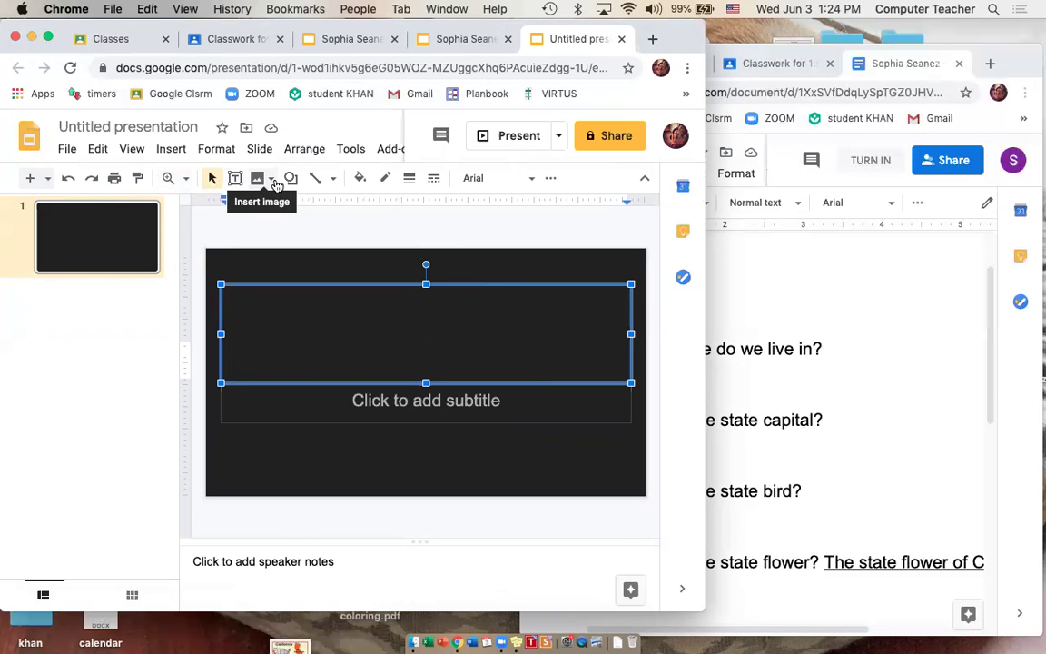
click(550, 180)
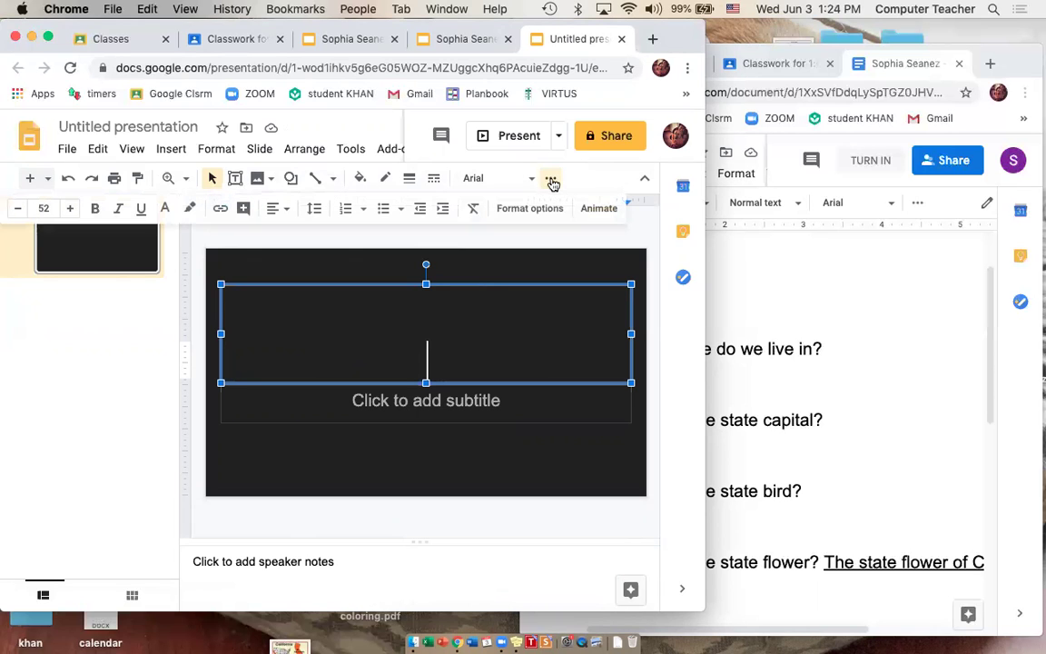
click(54, 208)
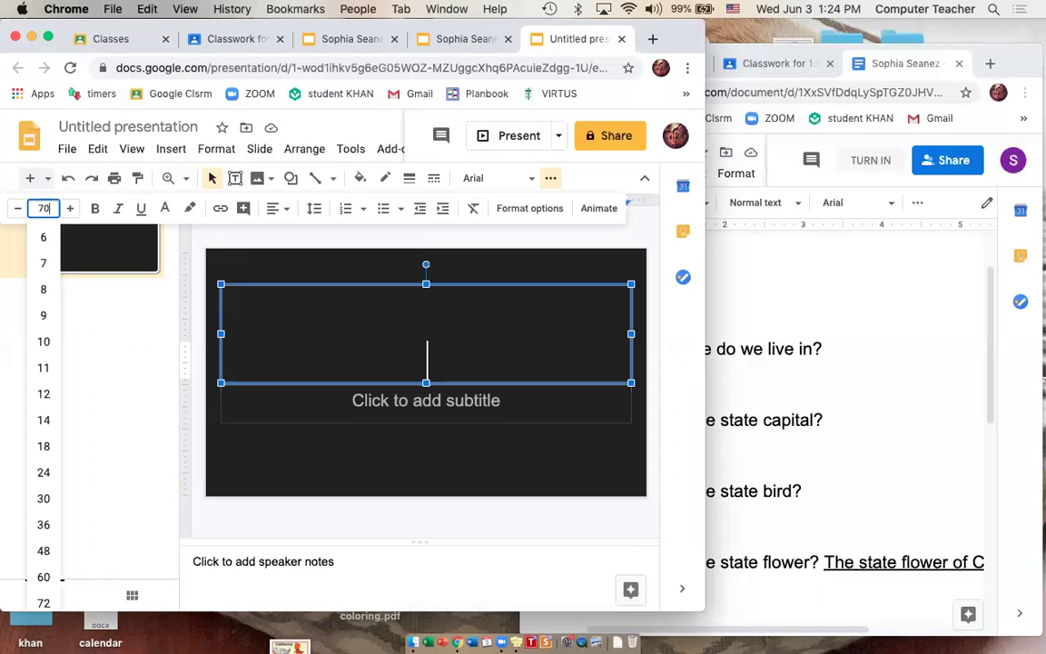
key(Return)
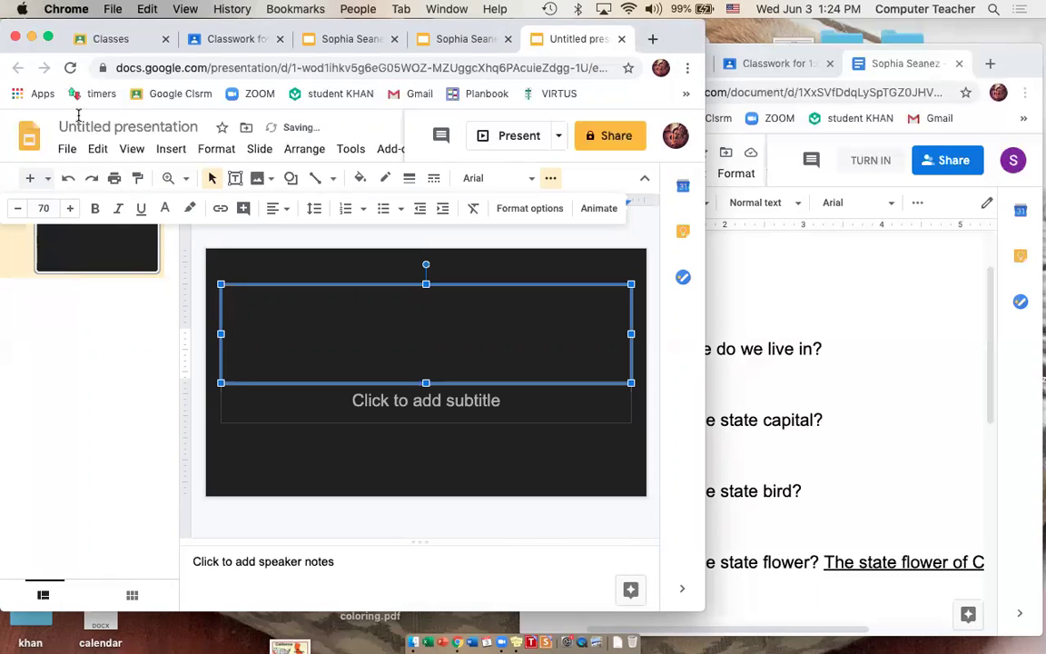
click(95, 210)
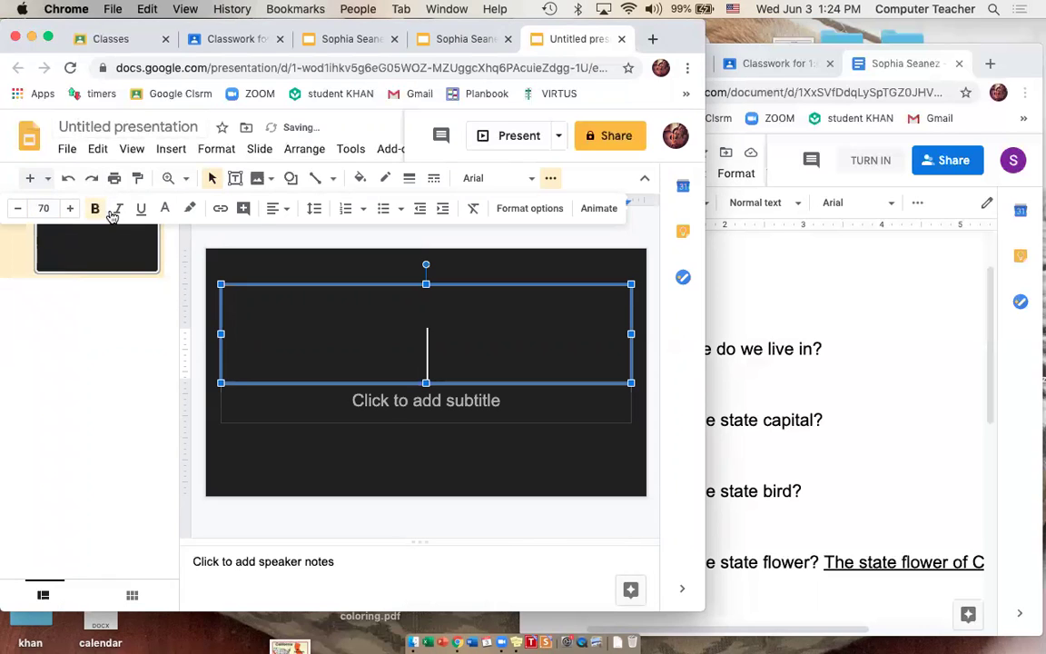
click(164, 211)
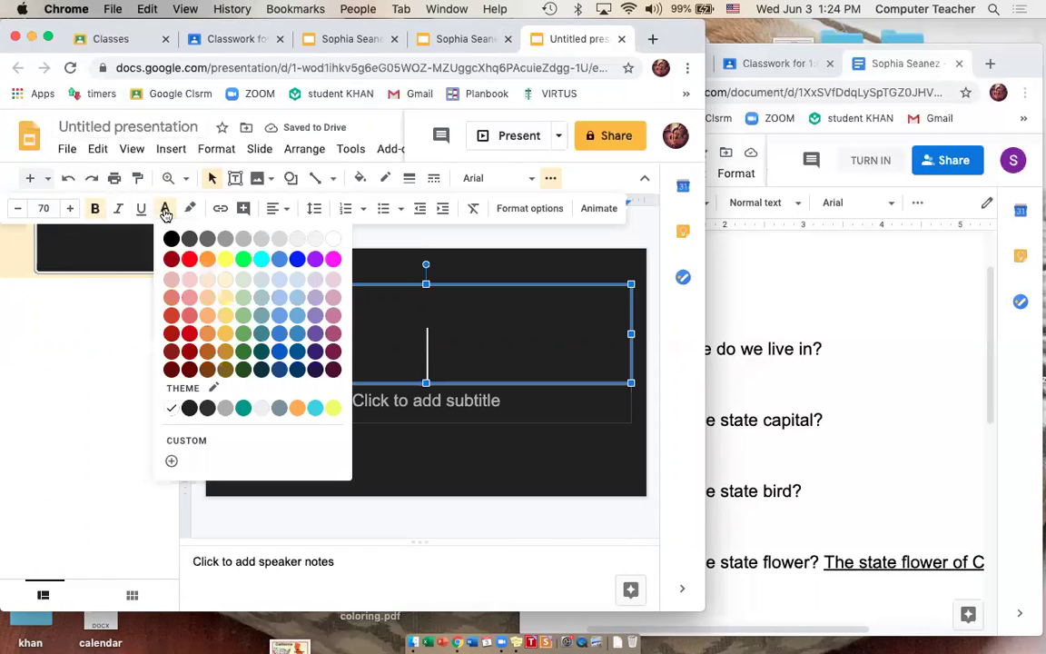
click(333, 240)
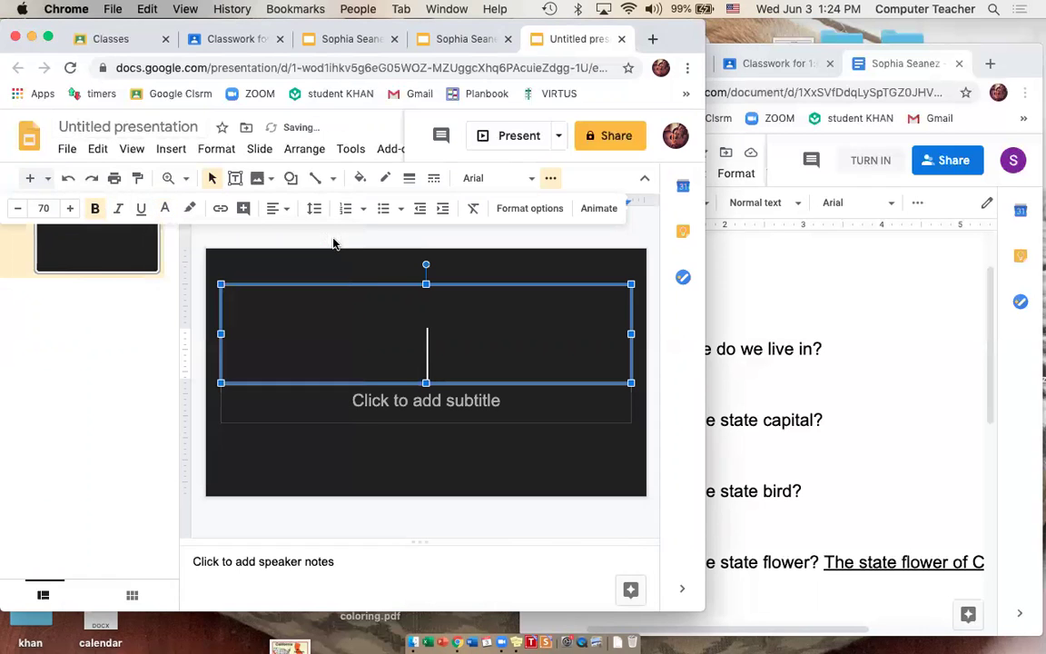
click(165, 210)
click(334, 262)
click(283, 210)
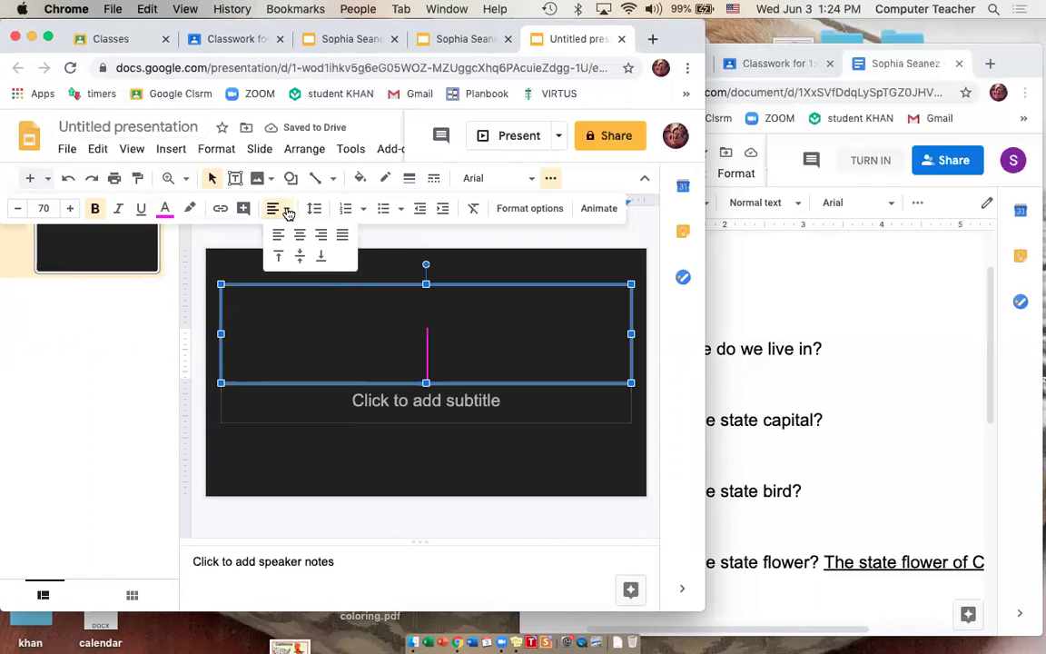
click(297, 235)
text(California)
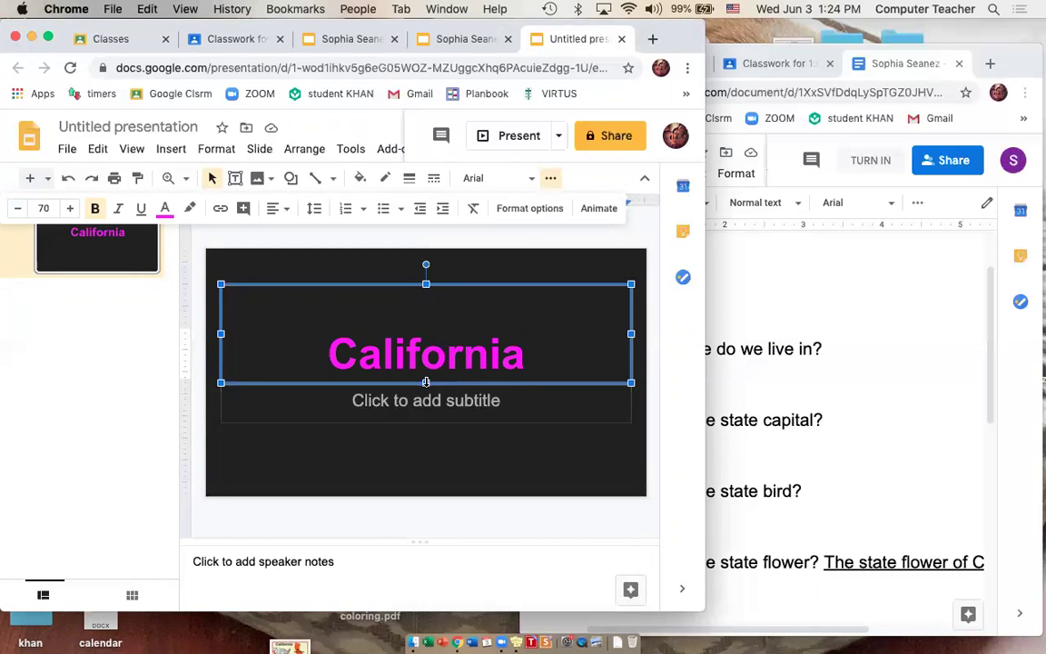
Step: Raise the California title higher and begin typing the teacher's name in the subtitle in pink
drag(426, 382, 427, 343)
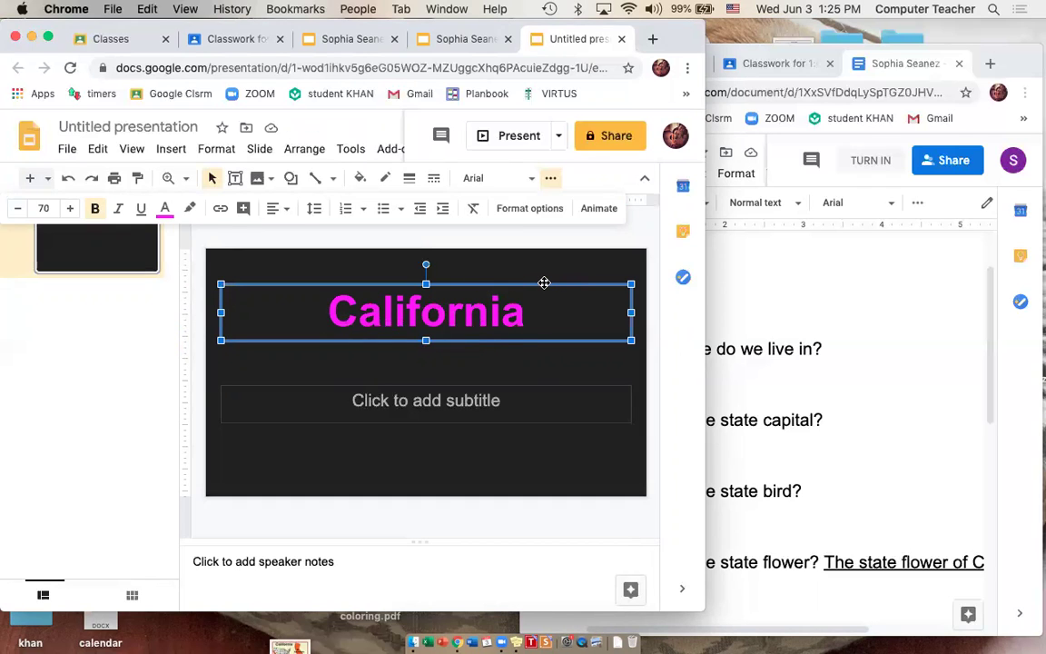
drag(544, 281, 542, 262)
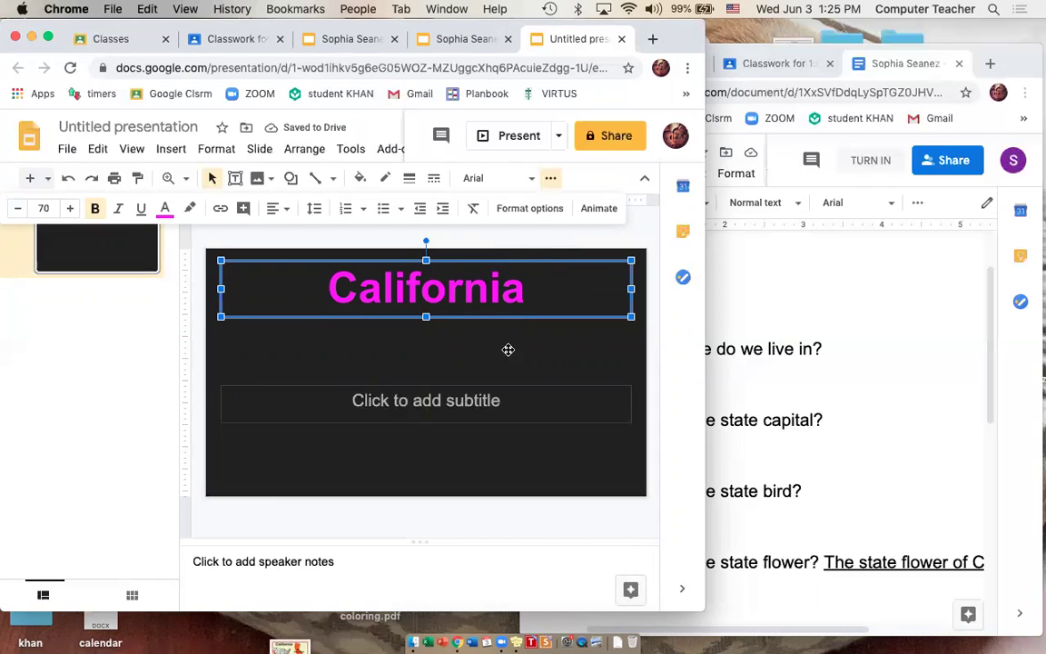
click(390, 406)
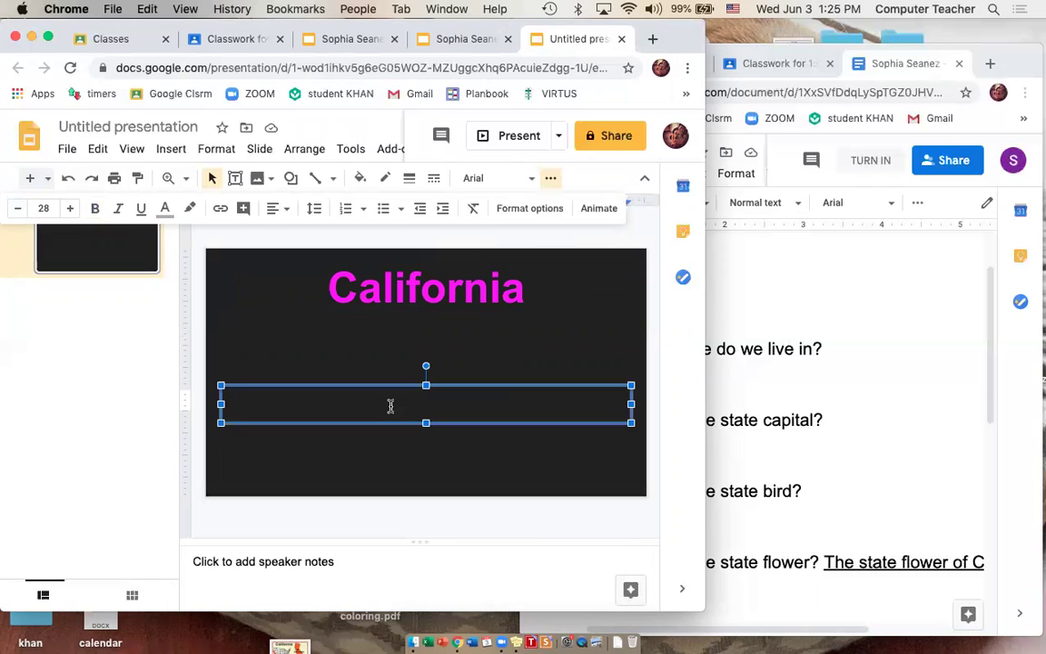
text(Ms. S)
key(BackSpace)
key(BackSpace)
key(BackSpace)
key(BackSpace)
key(BackSpace)
click(165, 209)
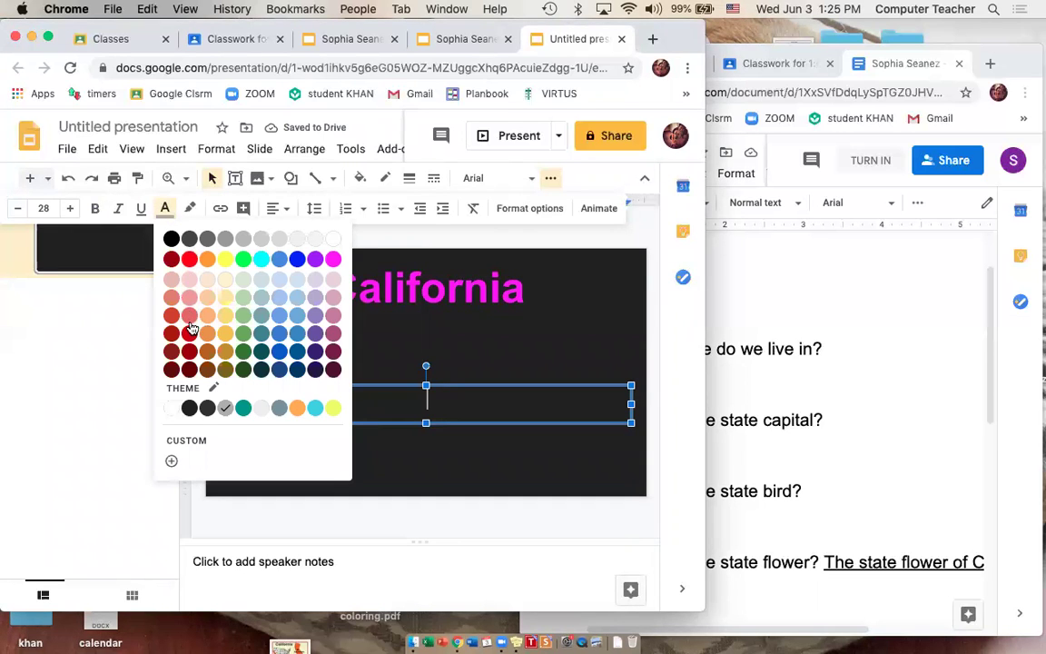
click(300, 288)
text(Ms. Seañe)
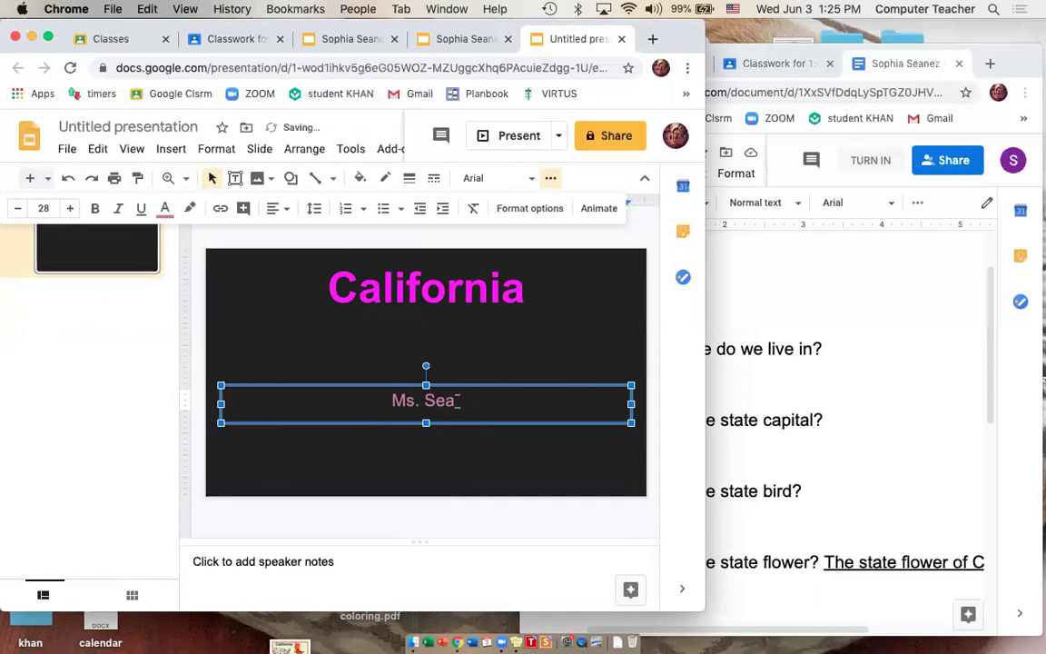
text(z)
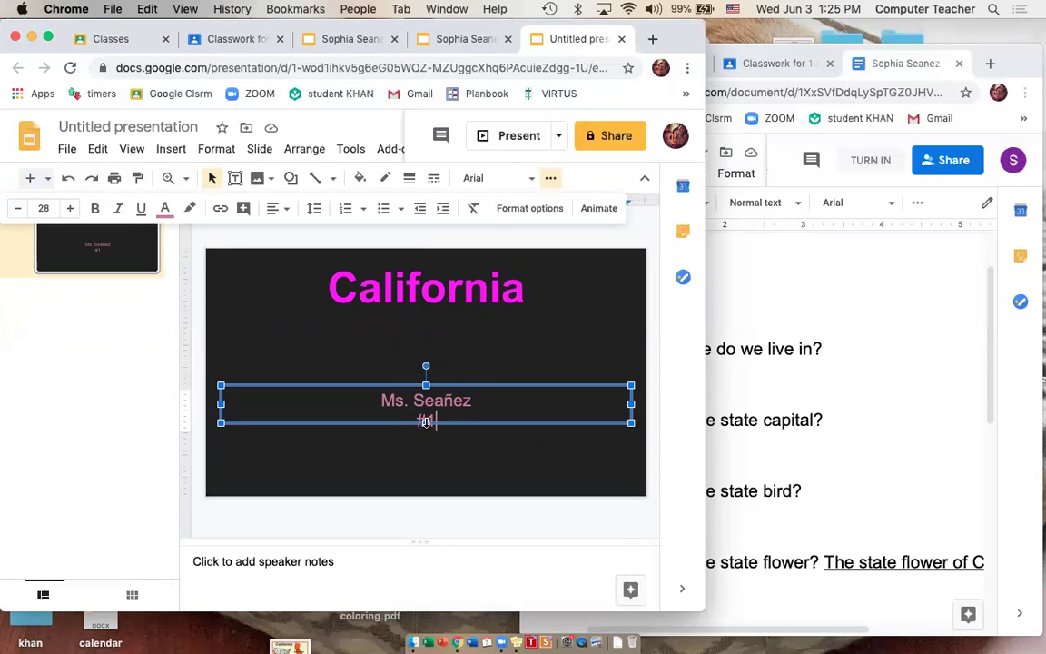
Step: Enlarge the name-and-number subtitle box and drag it to the bottom of the slide
drag(426, 421, 427, 434)
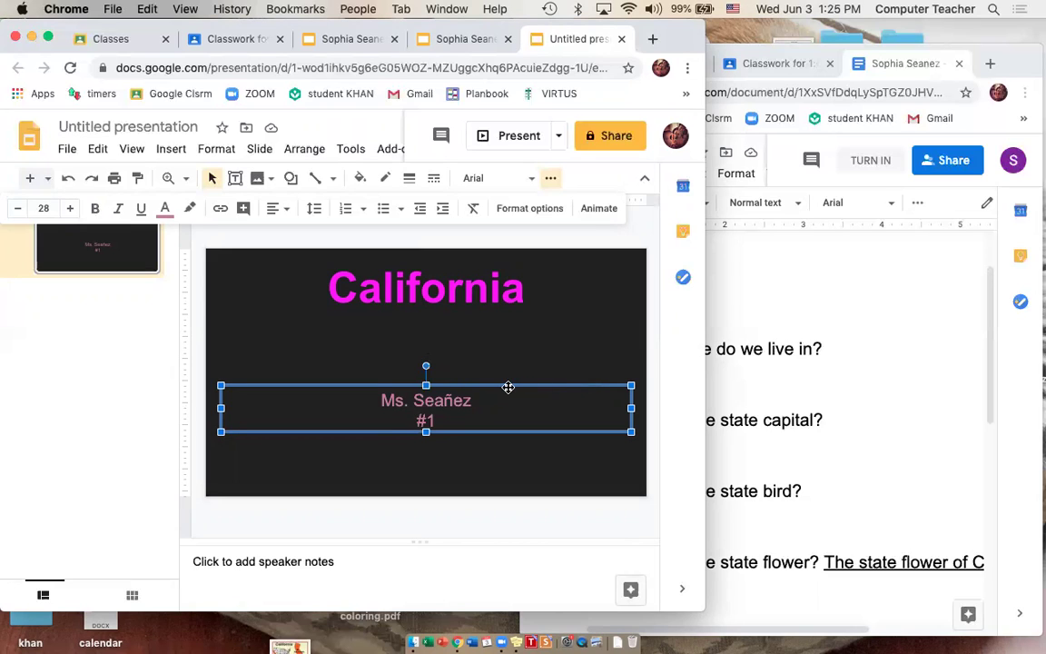
drag(509, 384, 507, 435)
click(414, 344)
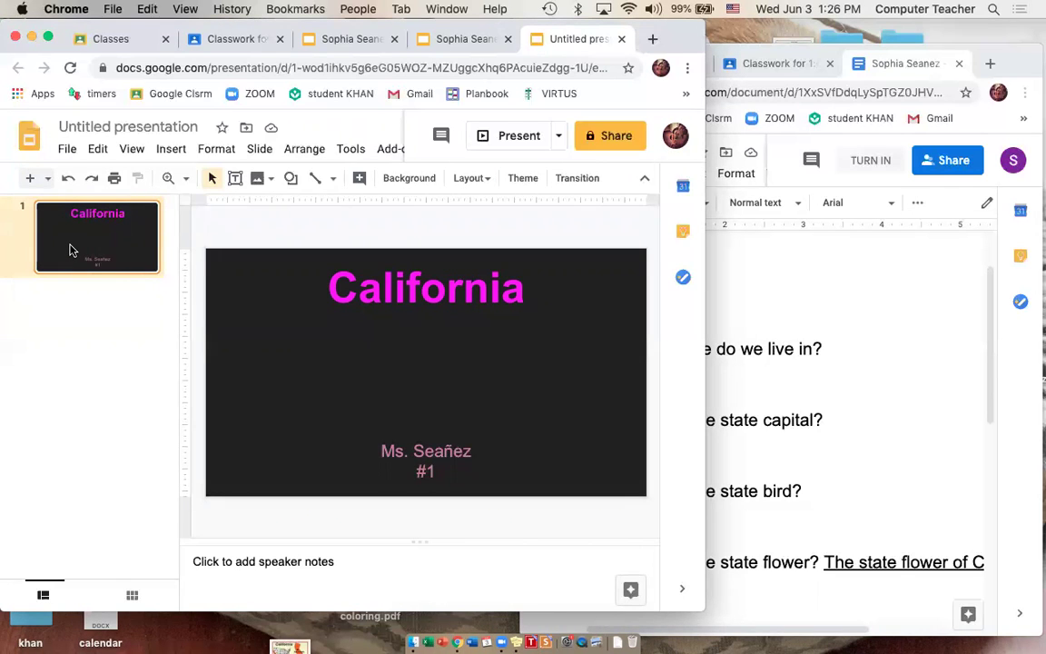
Step: Add a second slide with the Title and two columns layout, then bring the question worksheet forward
key(ctrl+m)
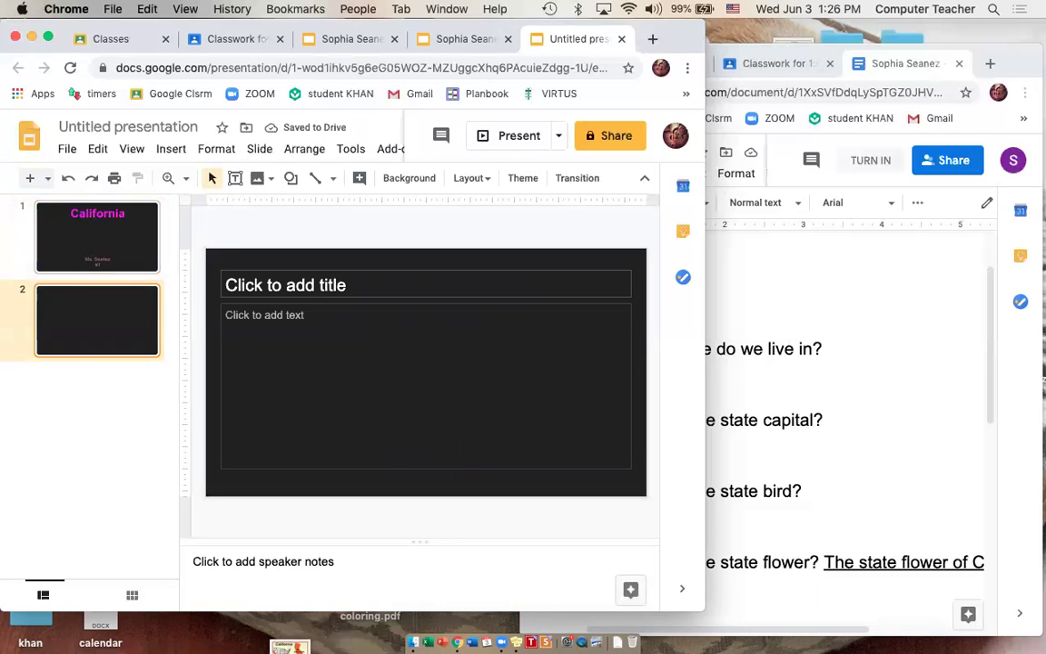
click(489, 181)
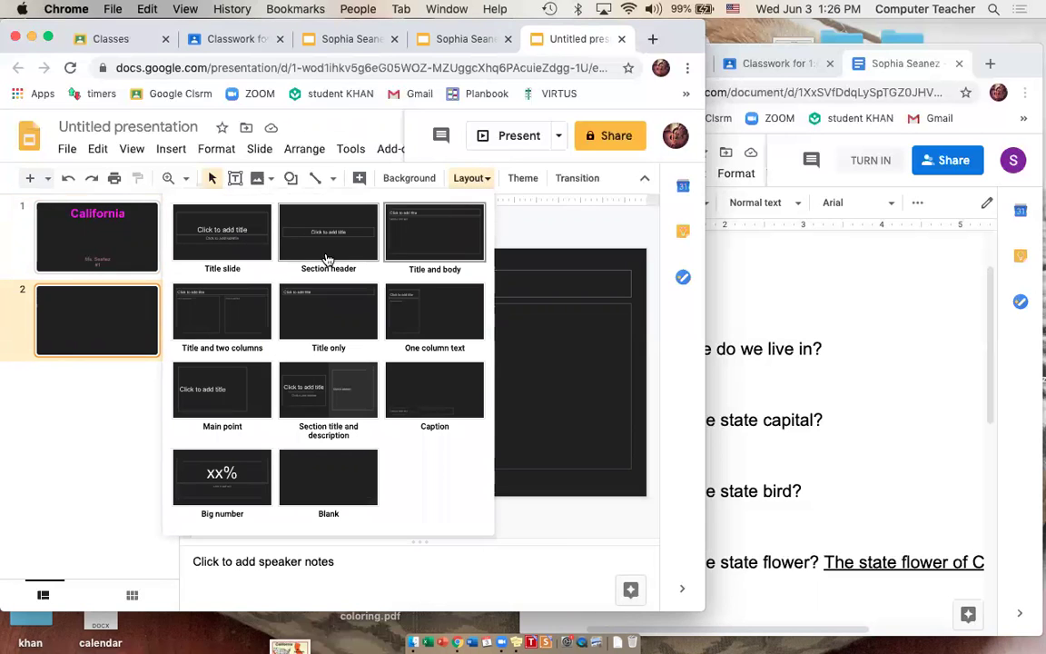
click(222, 317)
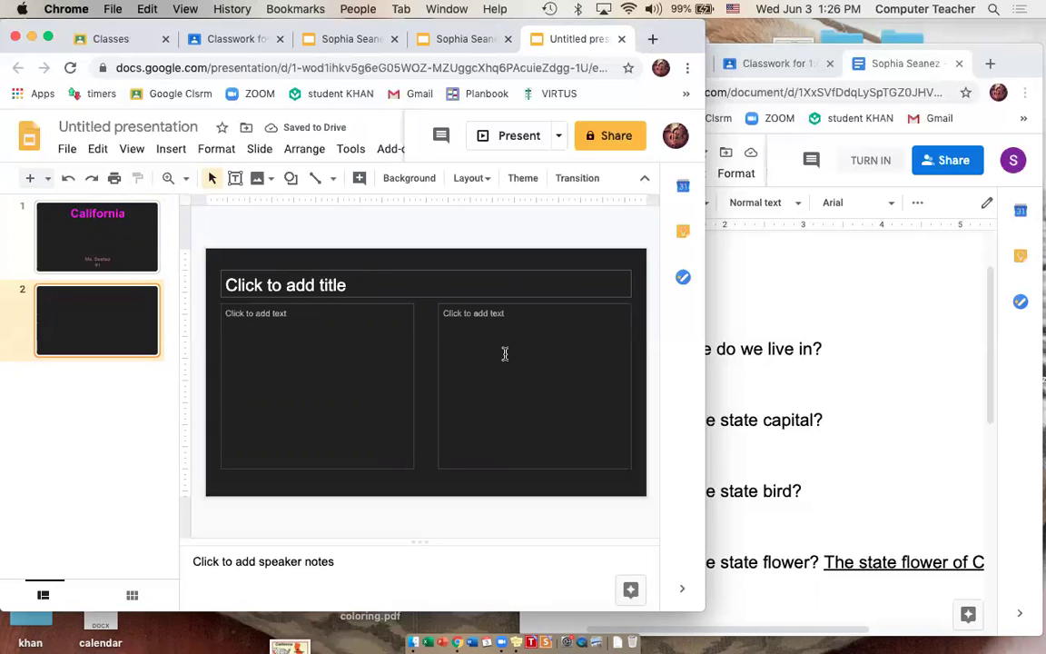
click(830, 311)
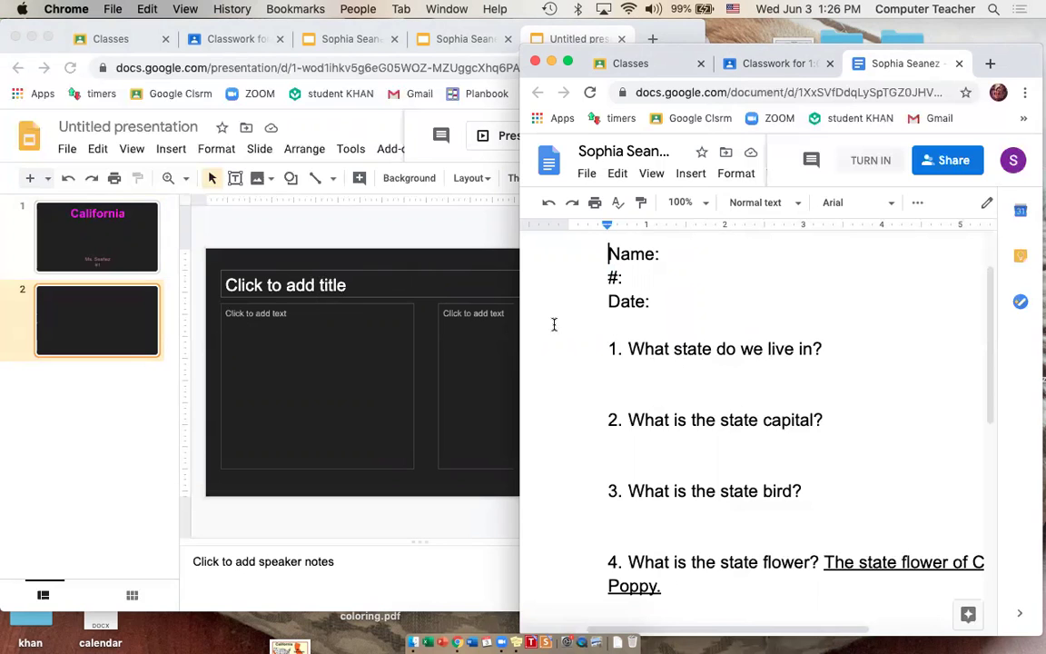
Step: Make slide 2's title bold, yellow, size 35 and centred, and type 'What state do we live in?'
click(446, 286)
click(350, 286)
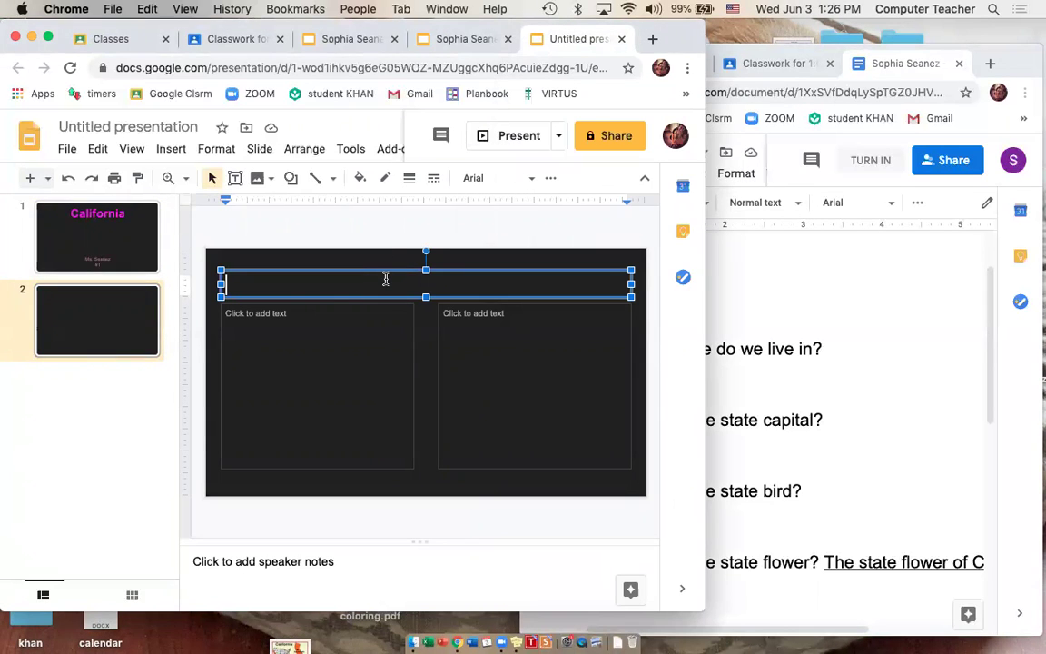
click(552, 180)
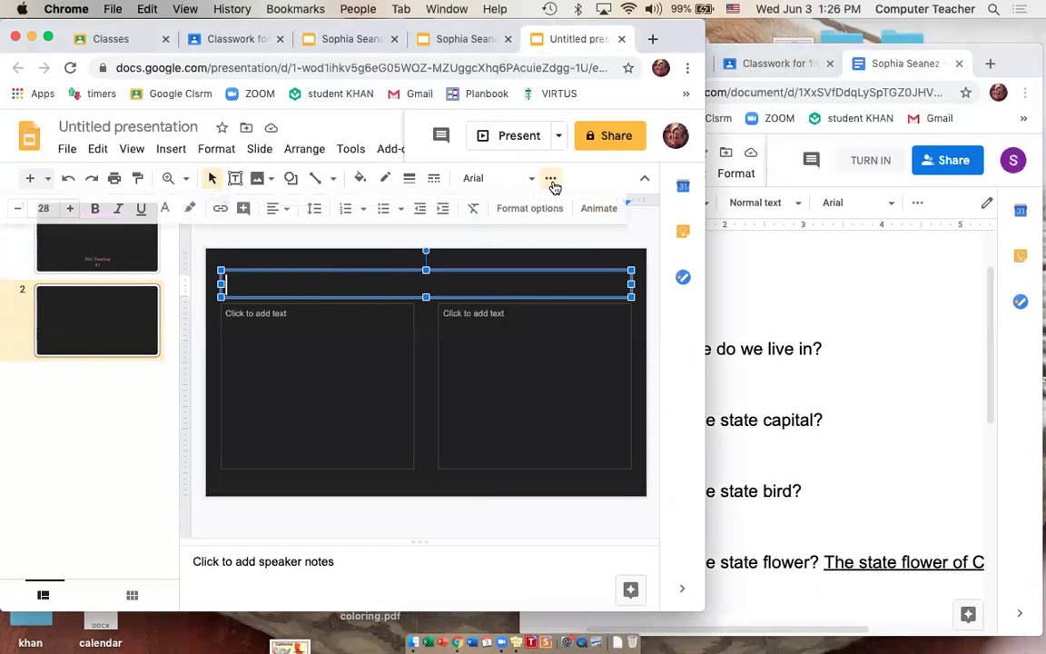
click(69, 209)
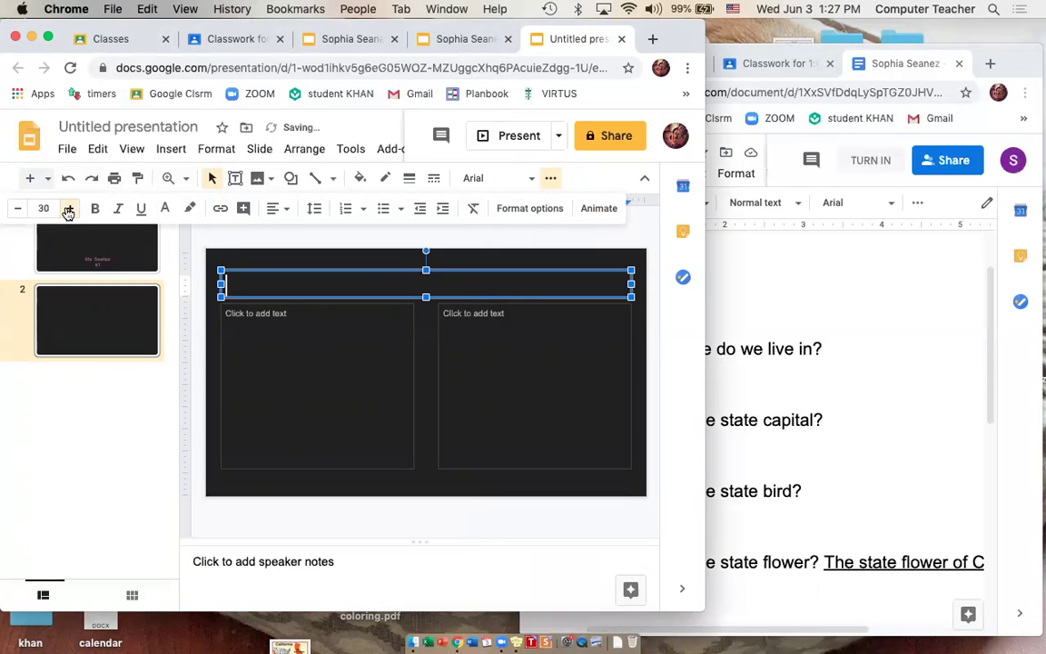
click(69, 209)
click(96, 208)
click(164, 208)
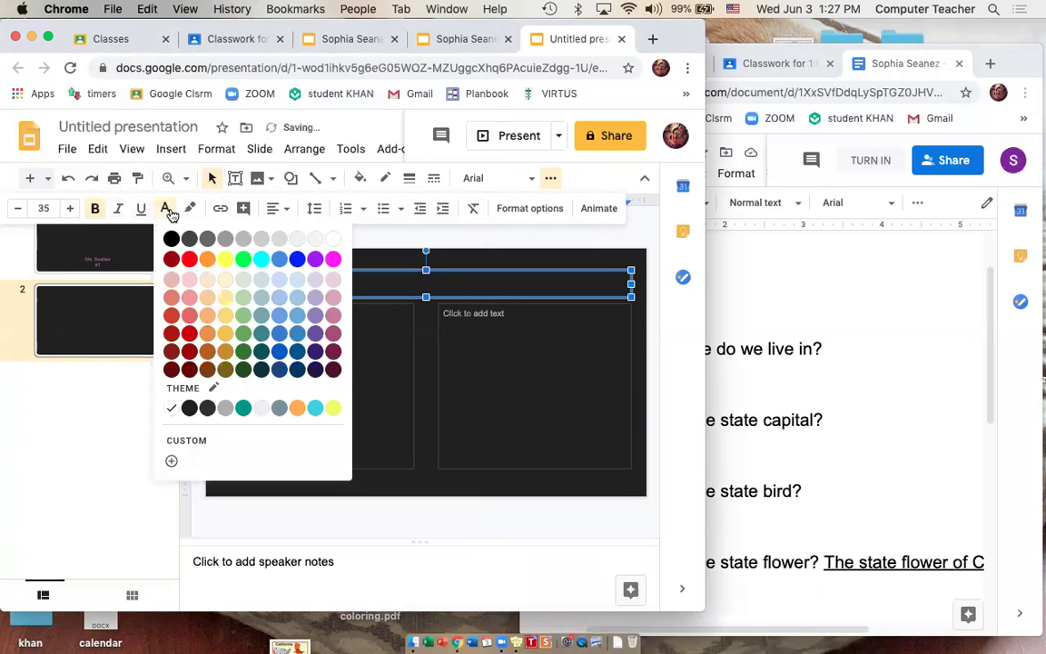
click(229, 260)
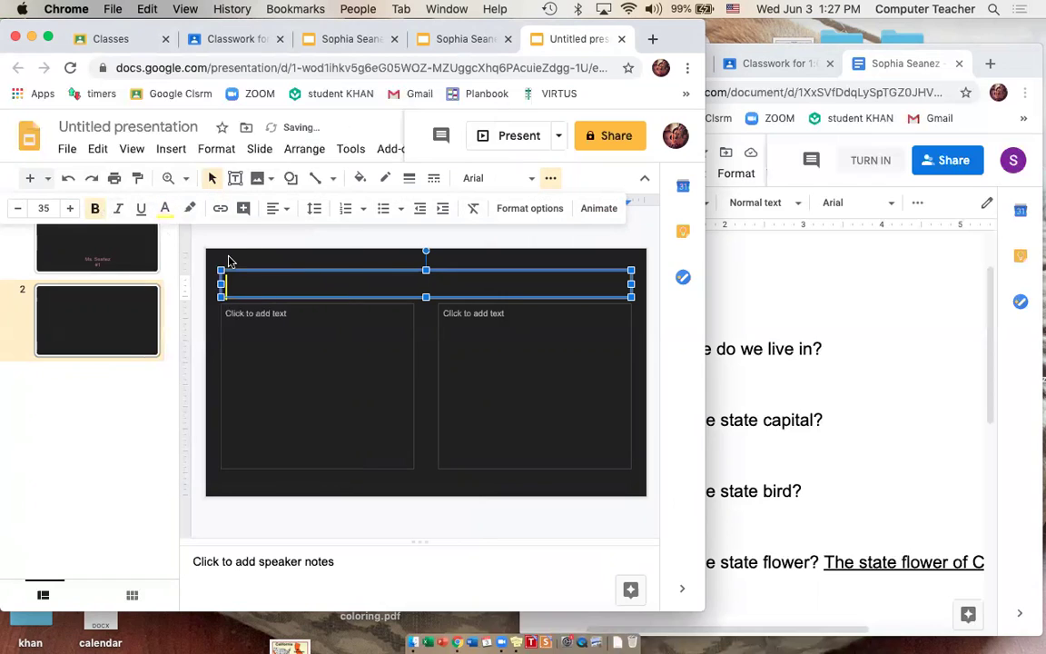
click(285, 210)
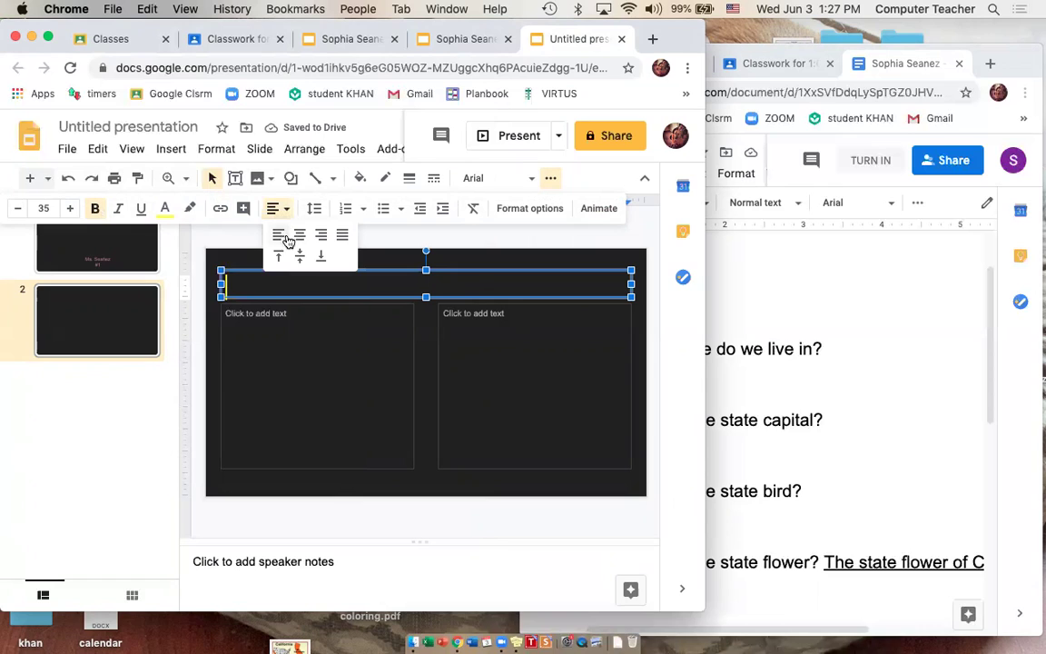
click(300, 238)
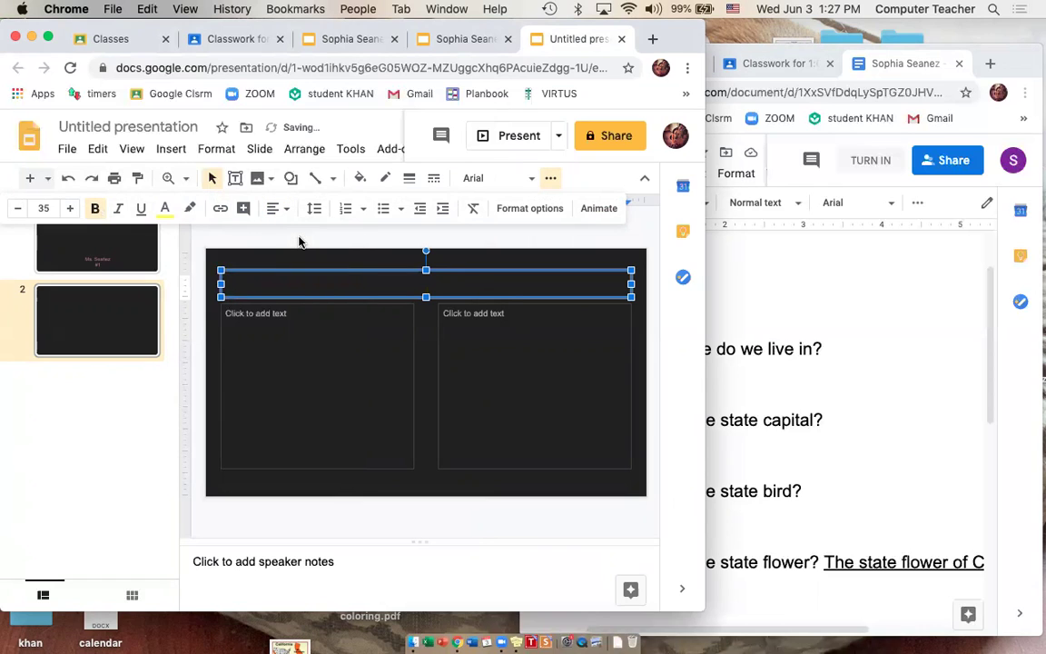
text(What )
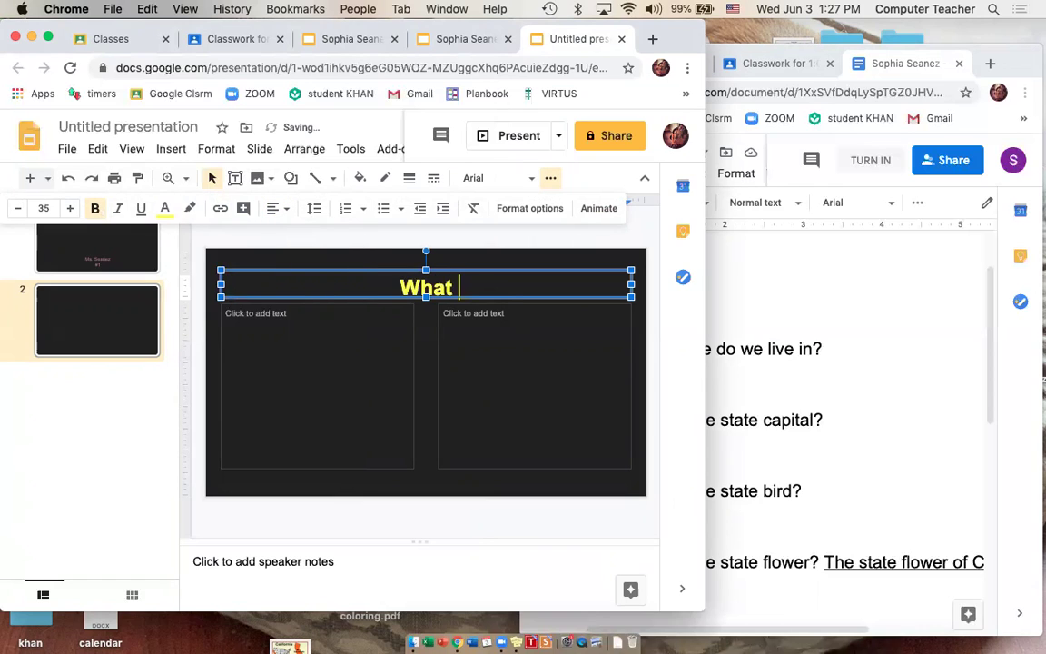
text(state d)
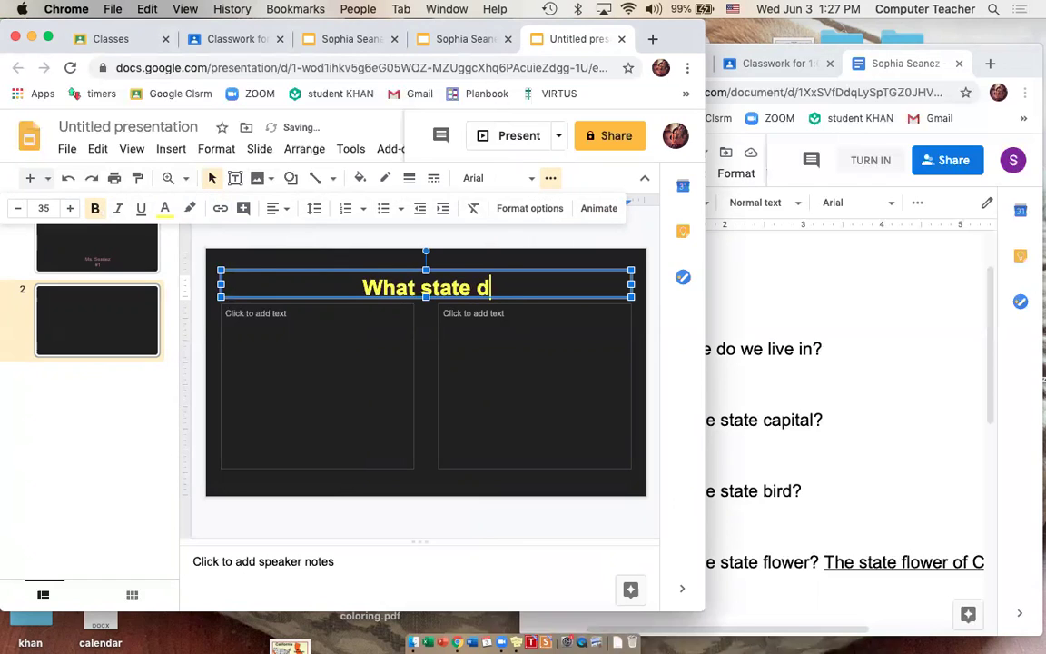
text(o we live in?)
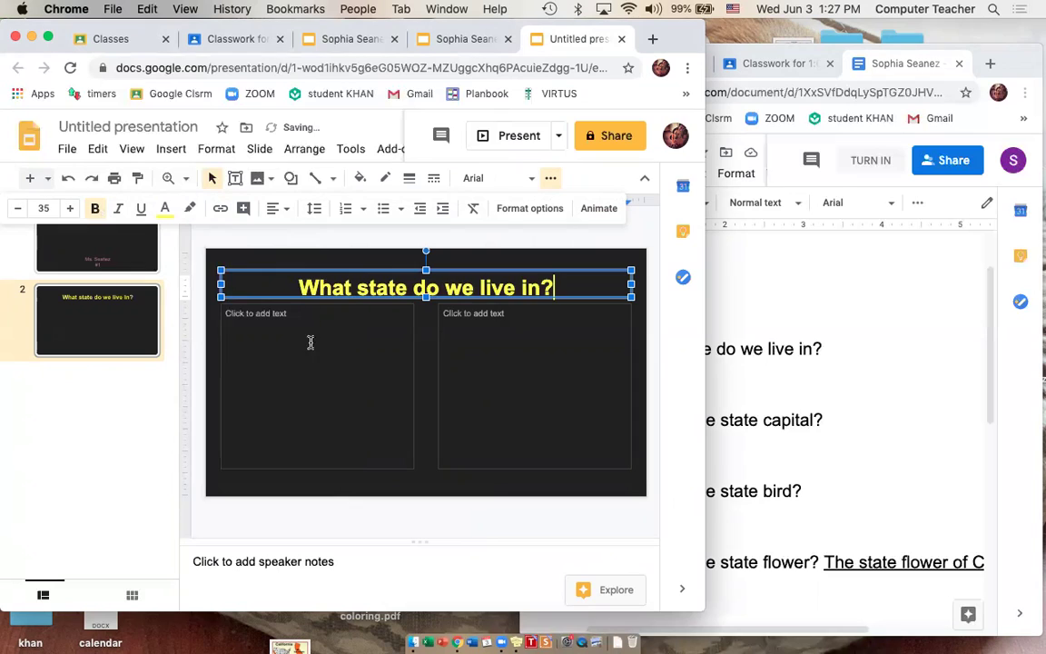
Step: Type 'We live in the state of California' in the left box in green at size 30
click(353, 324)
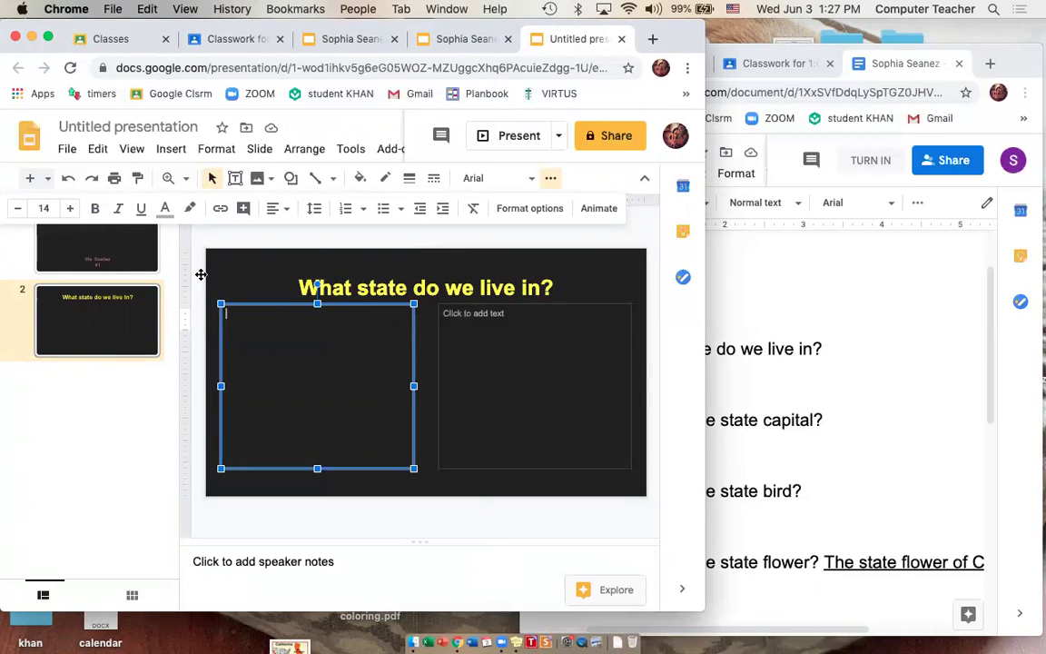
click(44, 208)
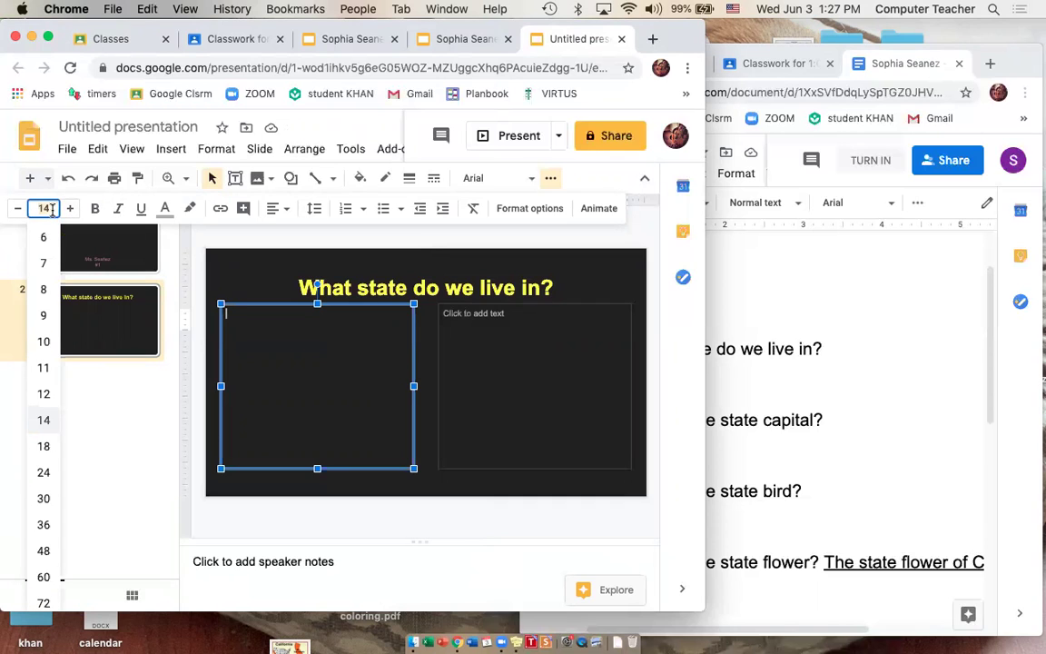
click(42, 498)
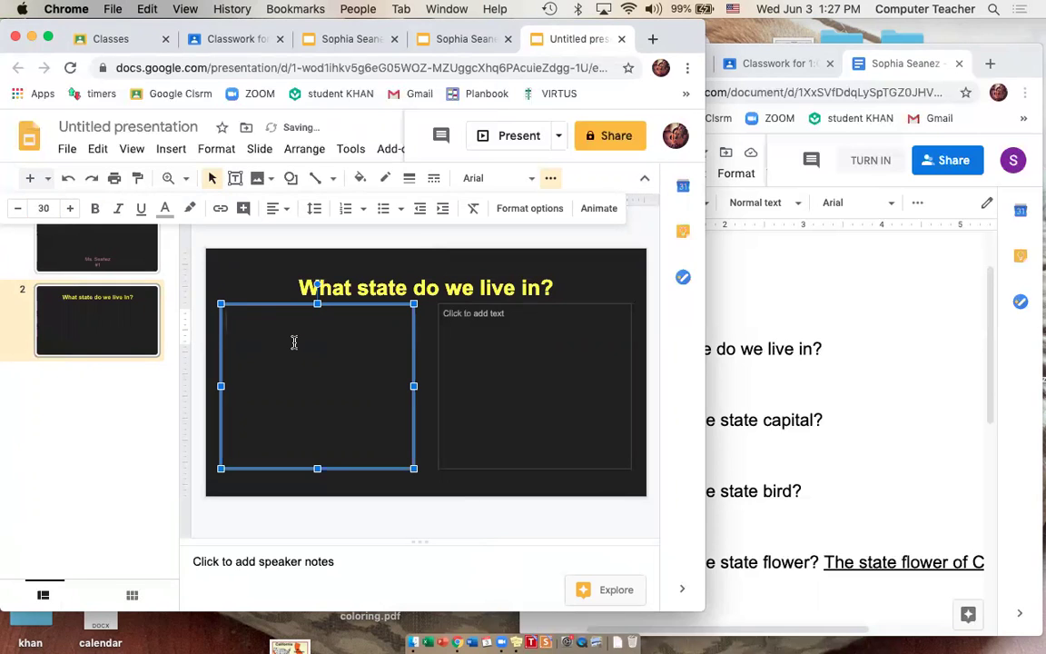
text(We)
key(BackSpace)
key(BackSpace)
key(BackSpace)
key(BackSpace)
click(165, 208)
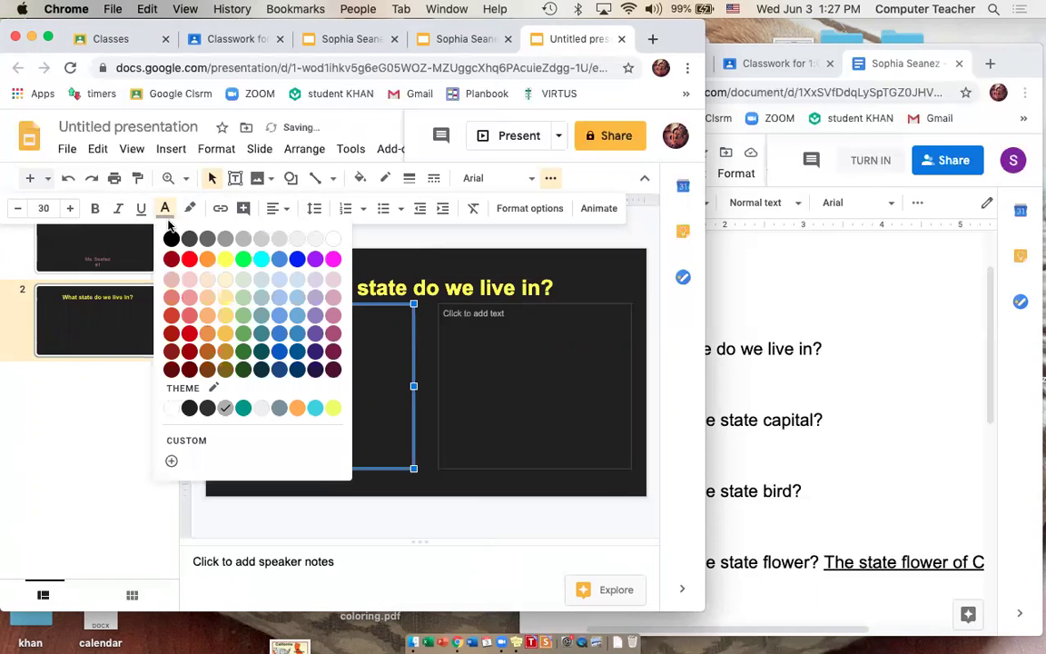
click(243, 260)
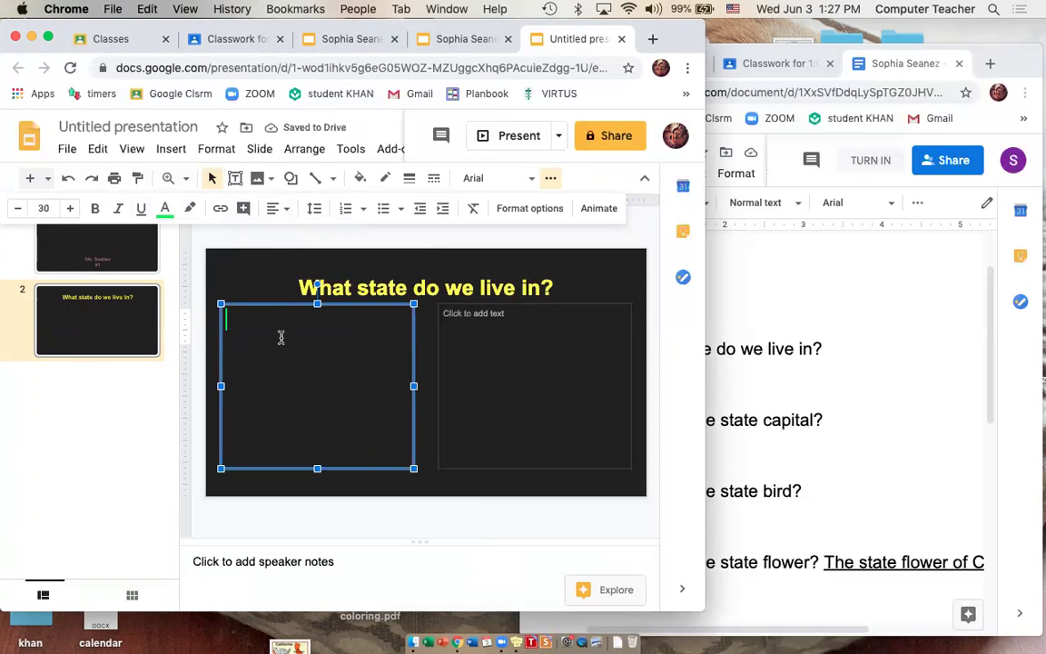
text(We live )
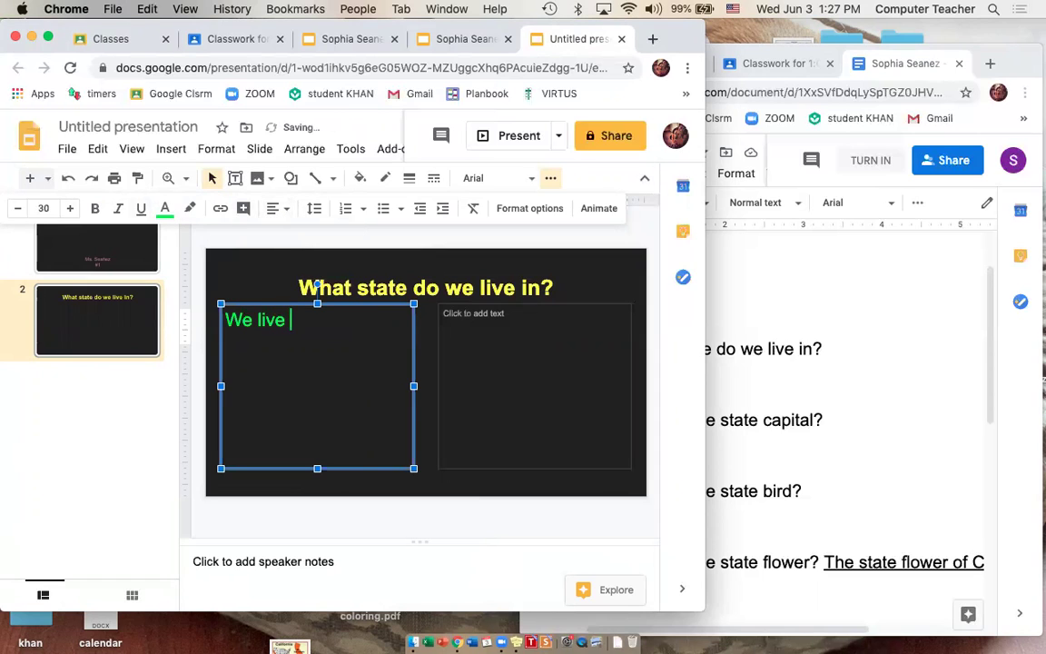
text(in the state of )
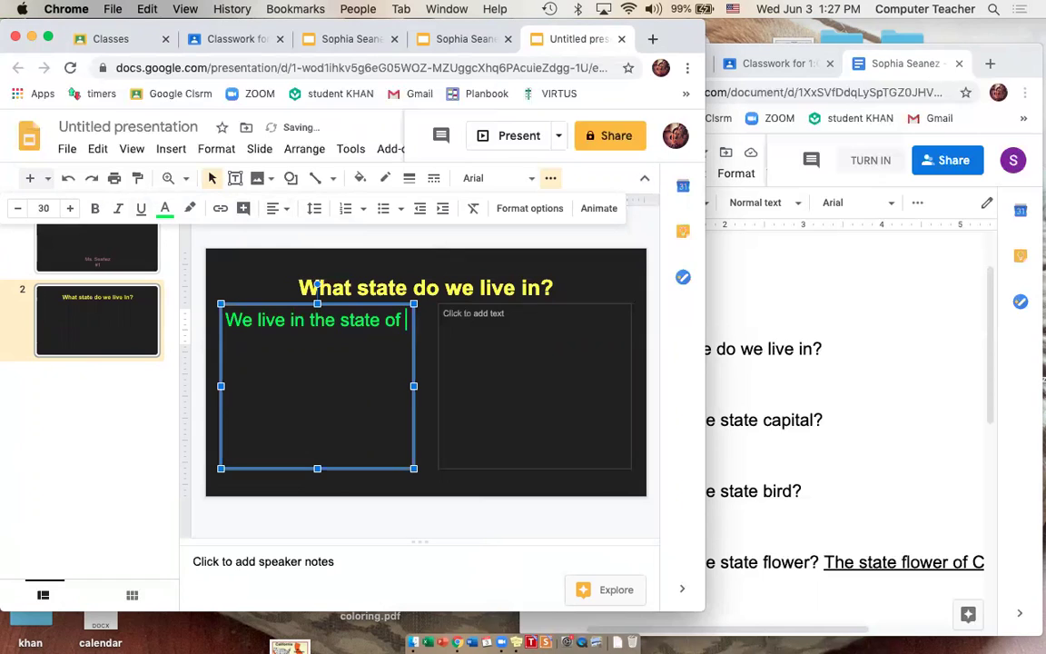
text(California.)
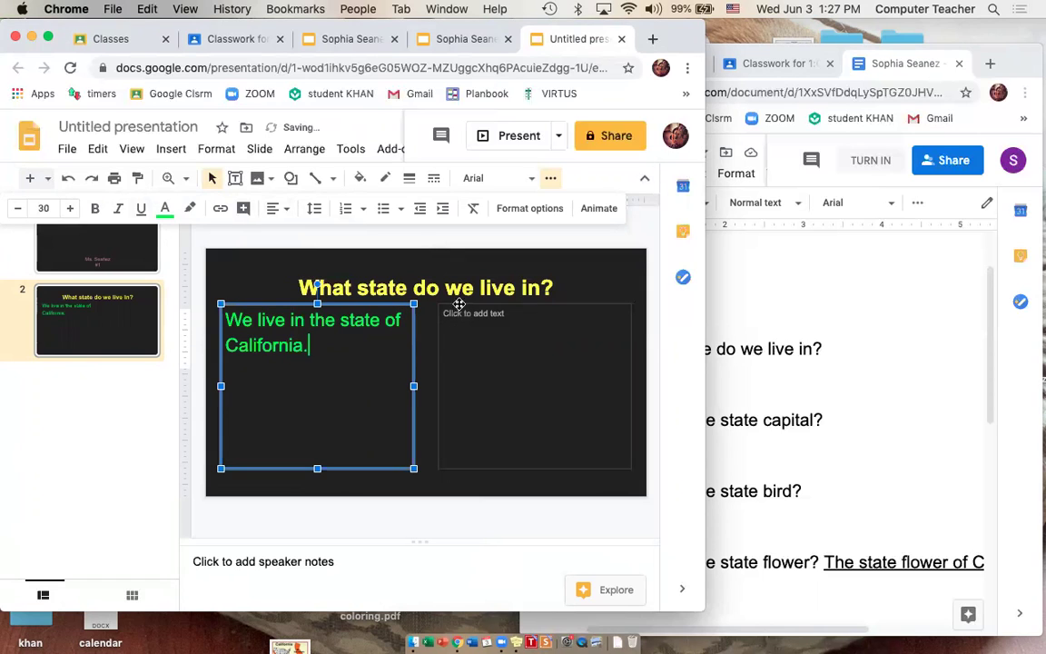
click(446, 342)
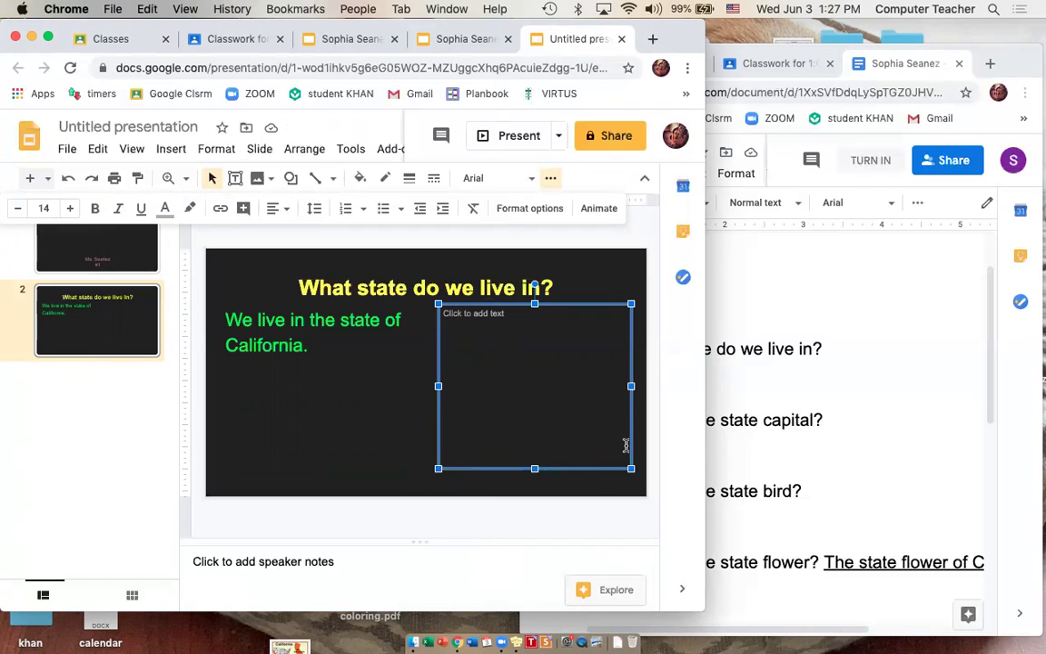
Step: Delete slide 2's empty right box, add slide 3, and bring up the worksheet
key(BackSpace)
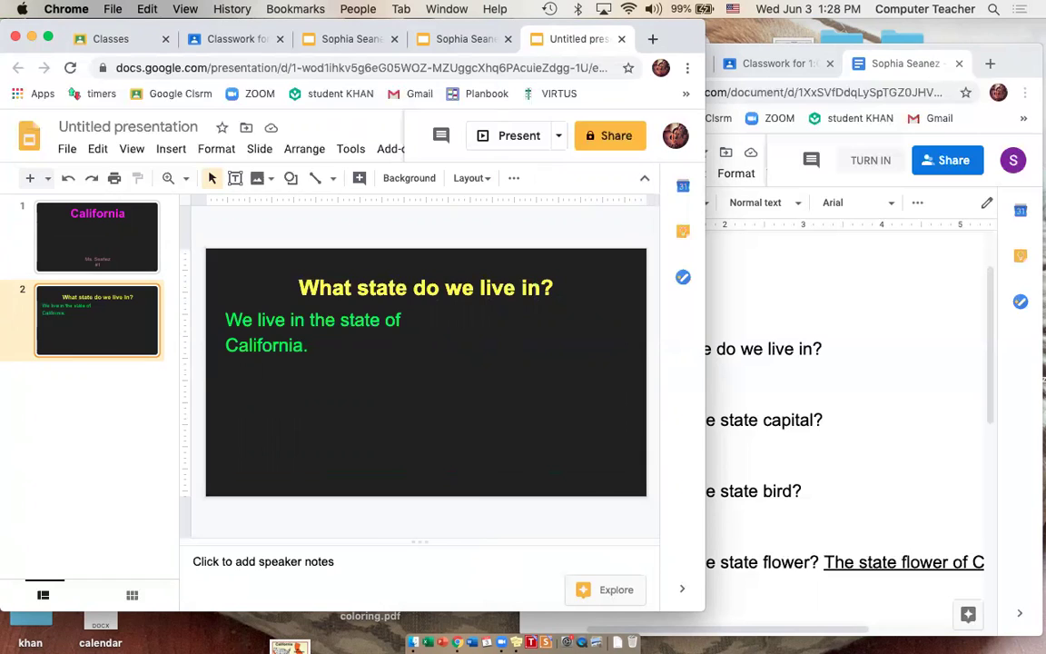
key(Return)
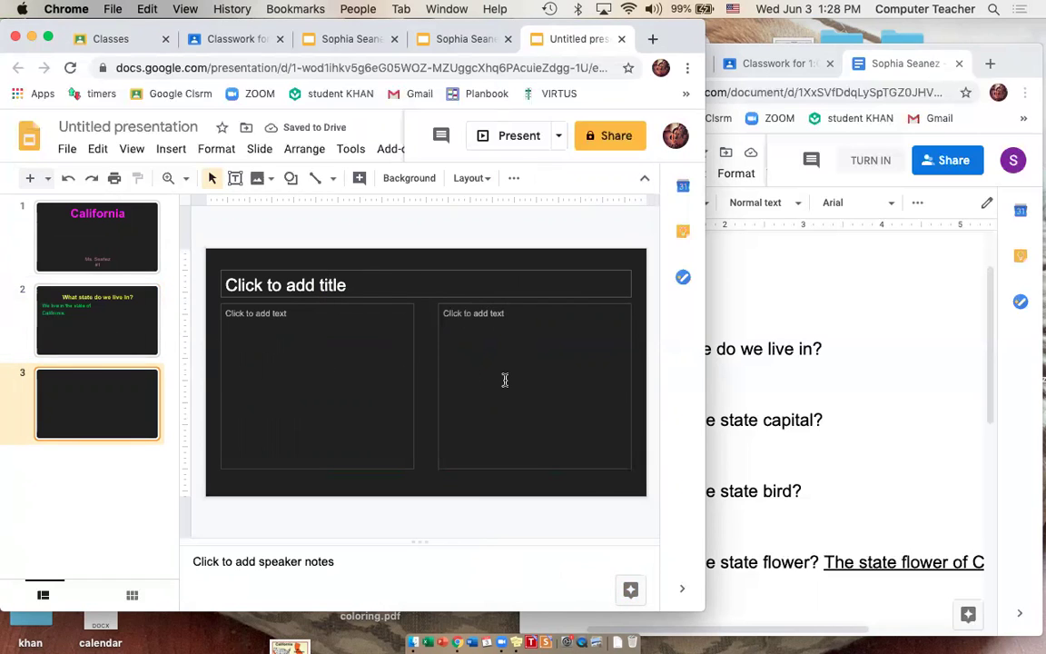
click(947, 292)
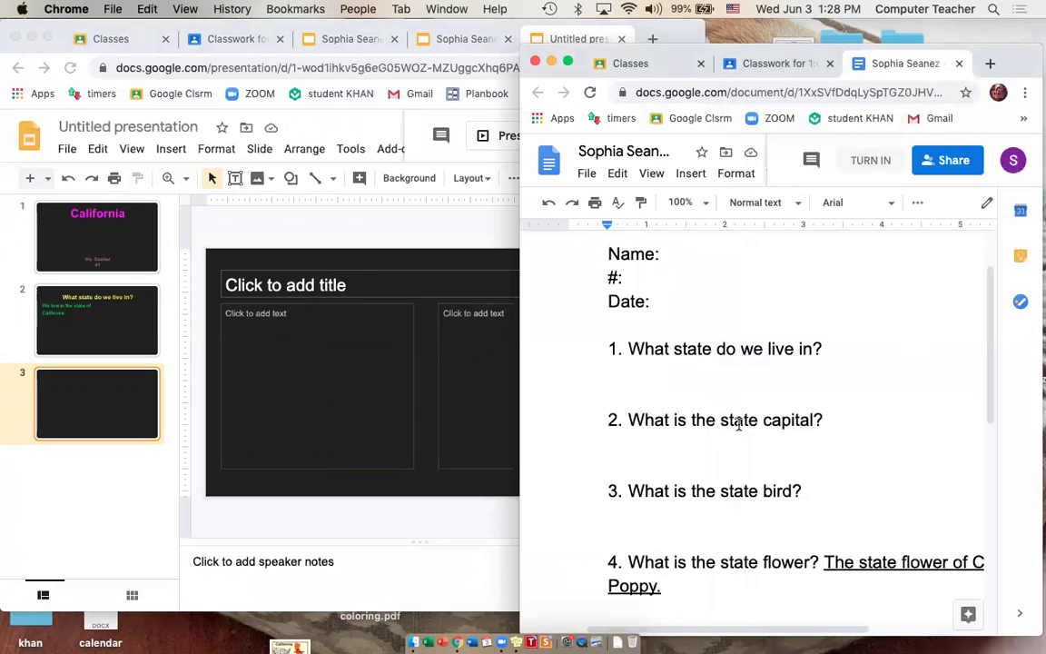
Step: Format slide 3's title at size 35 in light grey, centred
click(406, 290)
click(380, 286)
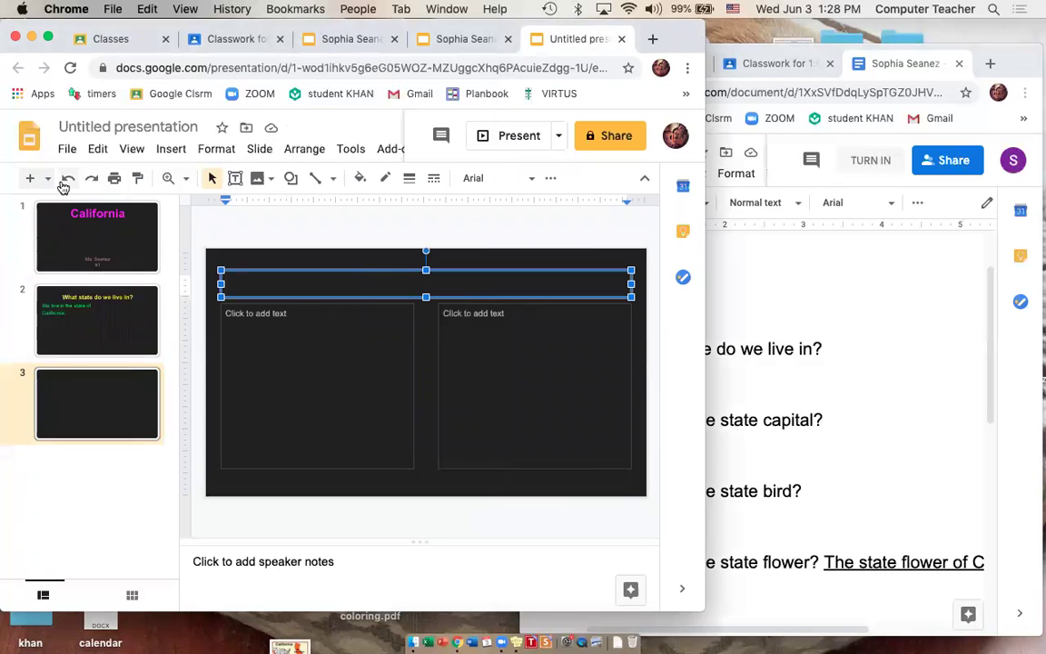
click(551, 179)
click(68, 209)
click(68, 210)
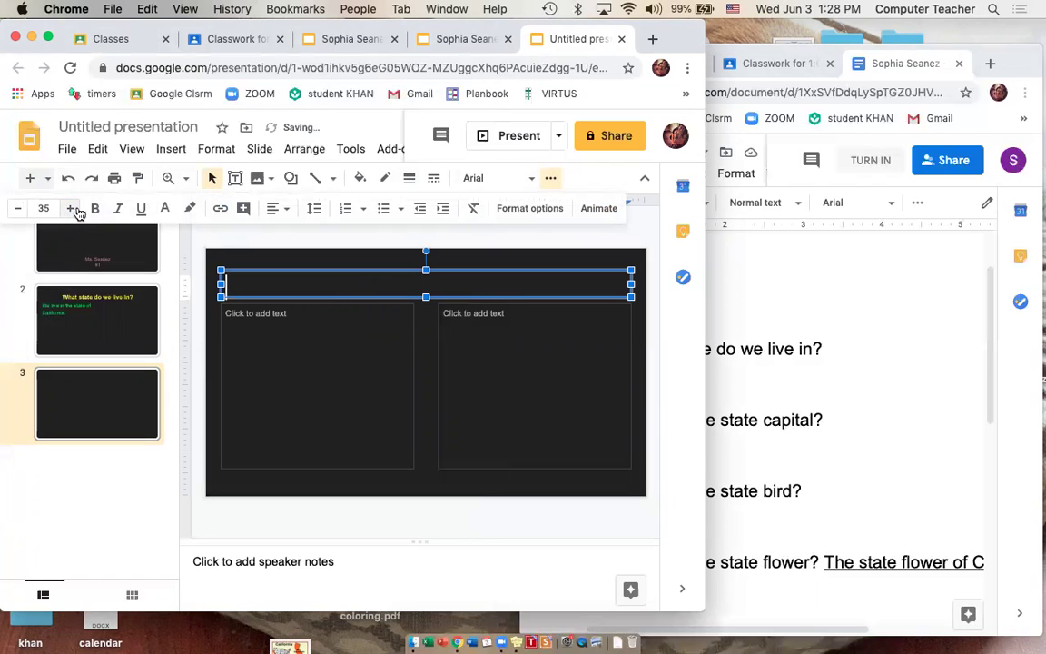
click(168, 210)
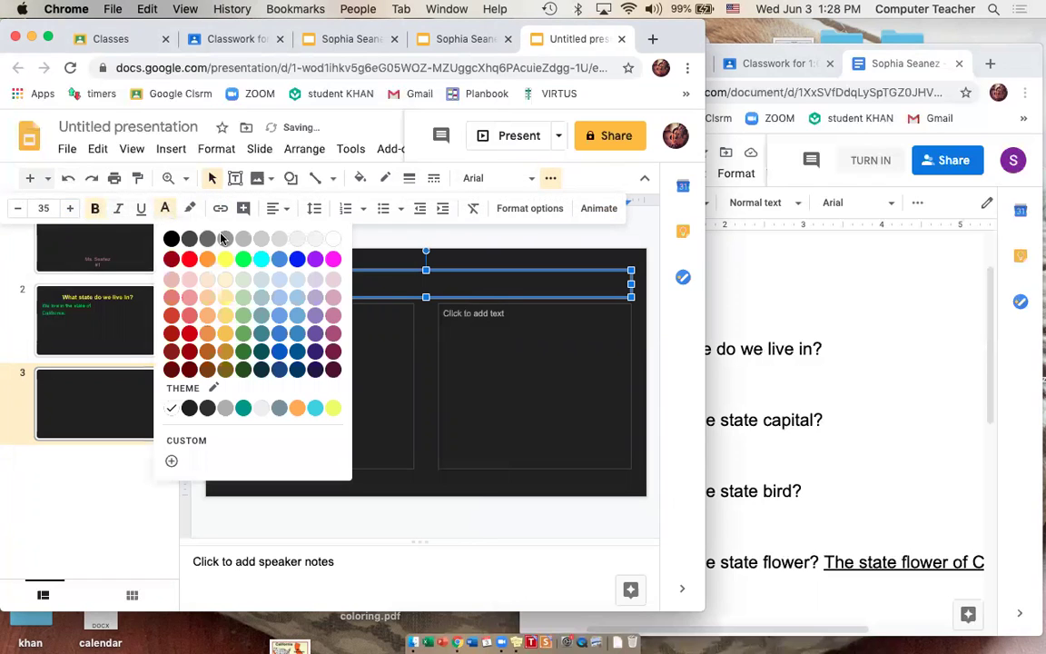
click(275, 238)
click(287, 209)
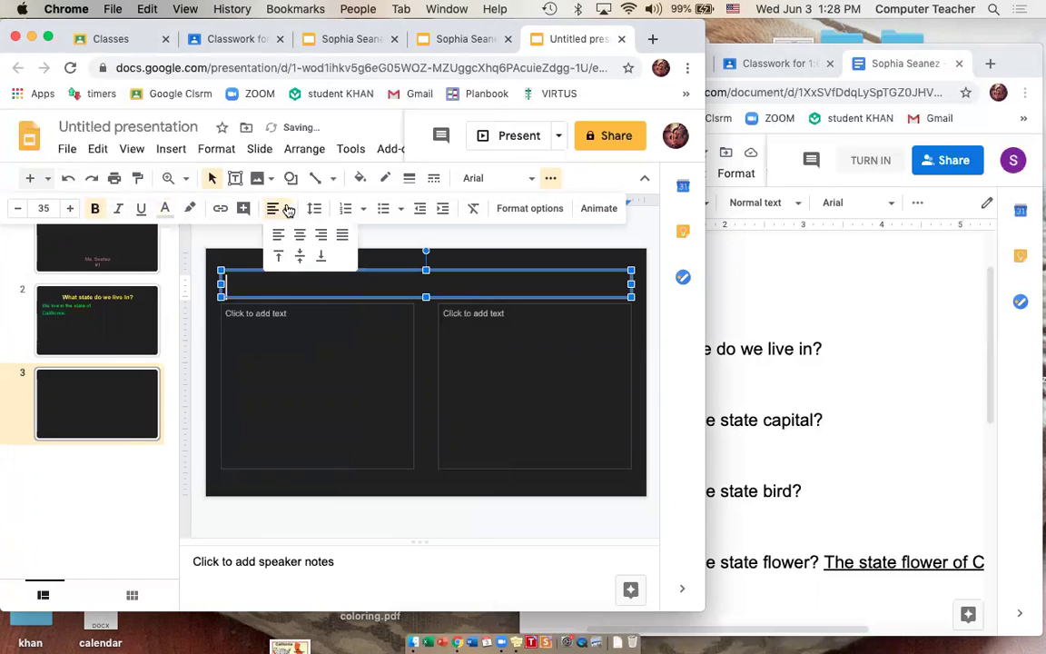
click(299, 234)
Step: Type the slide 3 title 'What is the state capital?'
text(What is tthe)
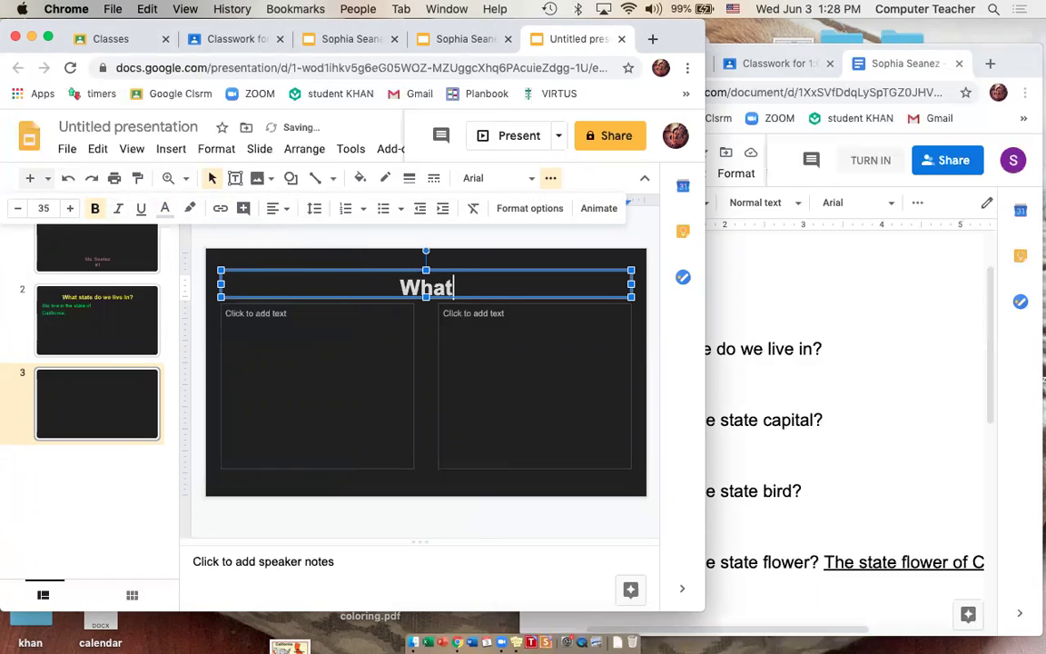
key(BackSpace)
key(BackSpace)
key(BackSpace)
key(BackSpace)
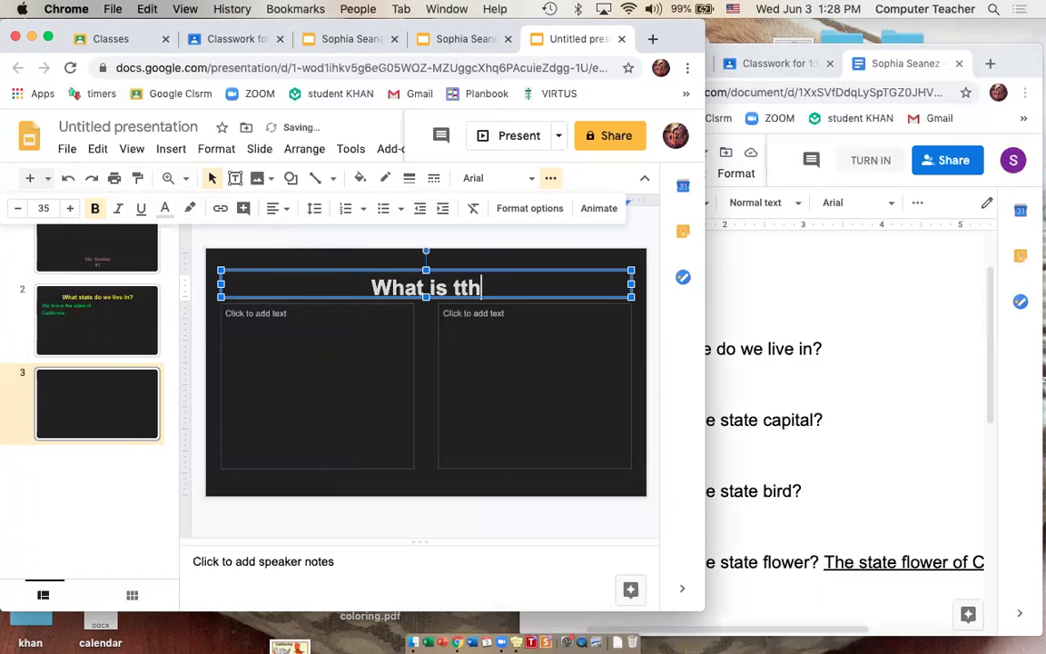
text(he state capo)
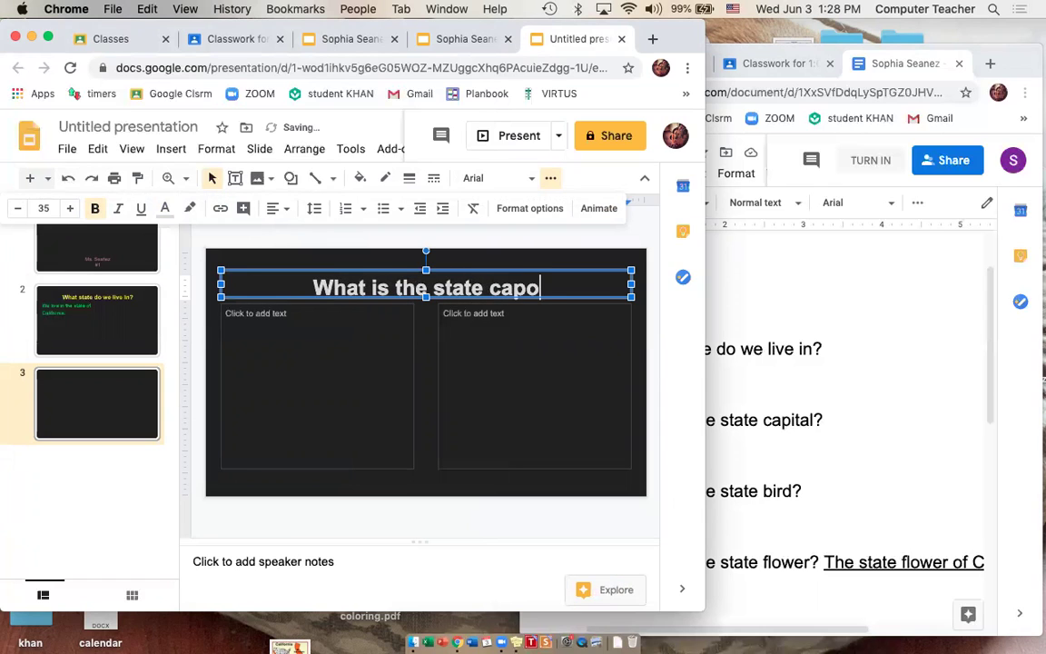
key(BackSpace)
text(ital?)
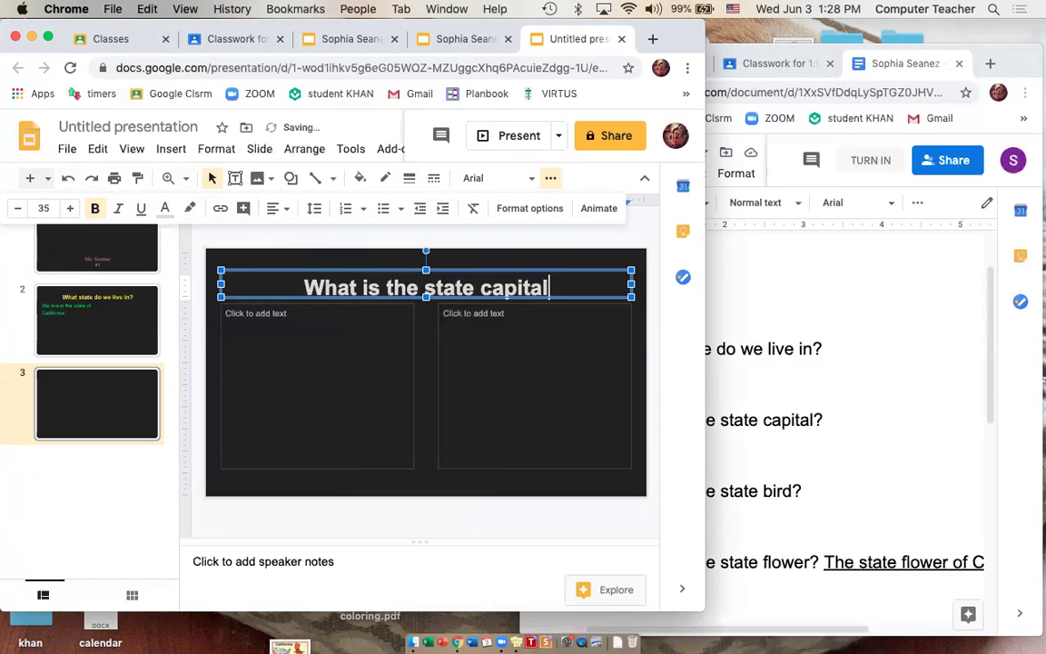
Step: Set slide 3's left text box to size 30 and bring up its text colour choices
click(234, 306)
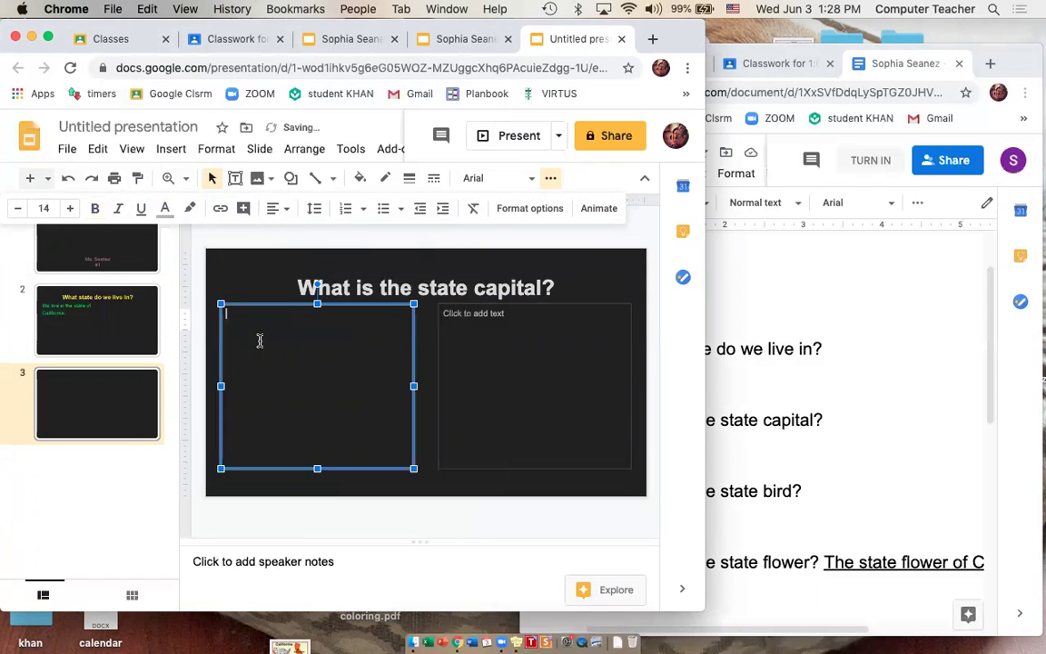
click(43, 208)
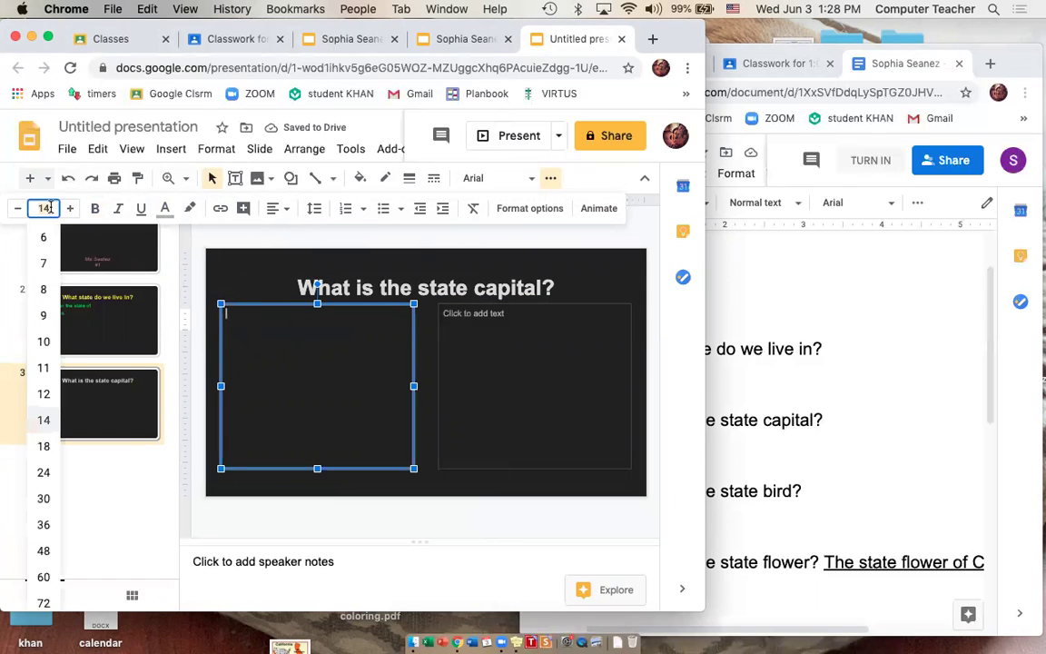
click(42, 499)
click(164, 208)
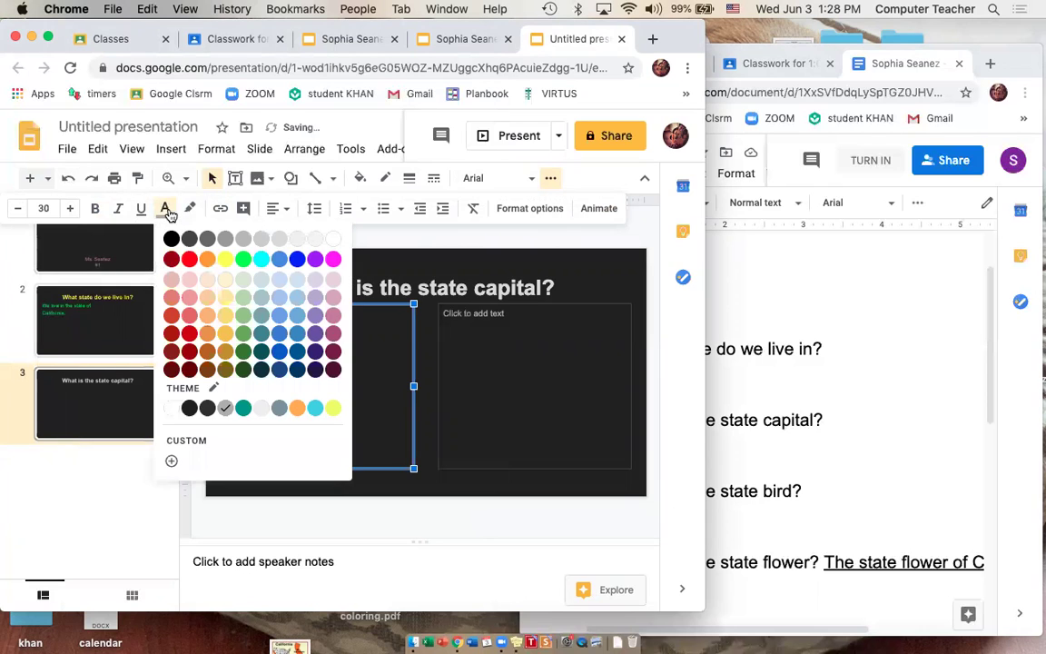